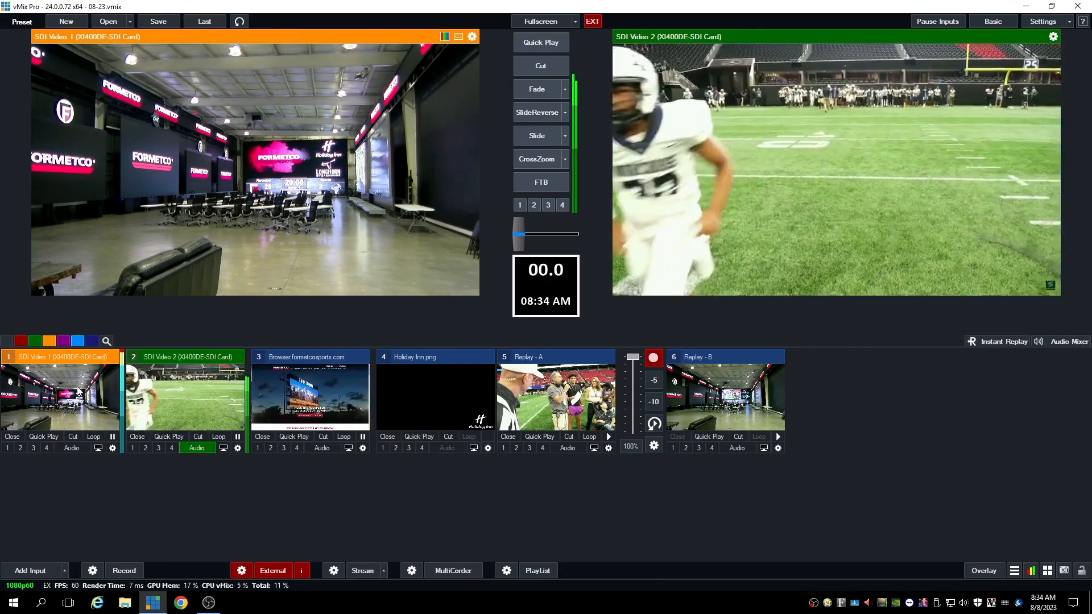
Step: Preview SDI Video 2, the formetcosports.com browser, SDI Video 2 again and finally SDI Video 1
left_click(188, 392)
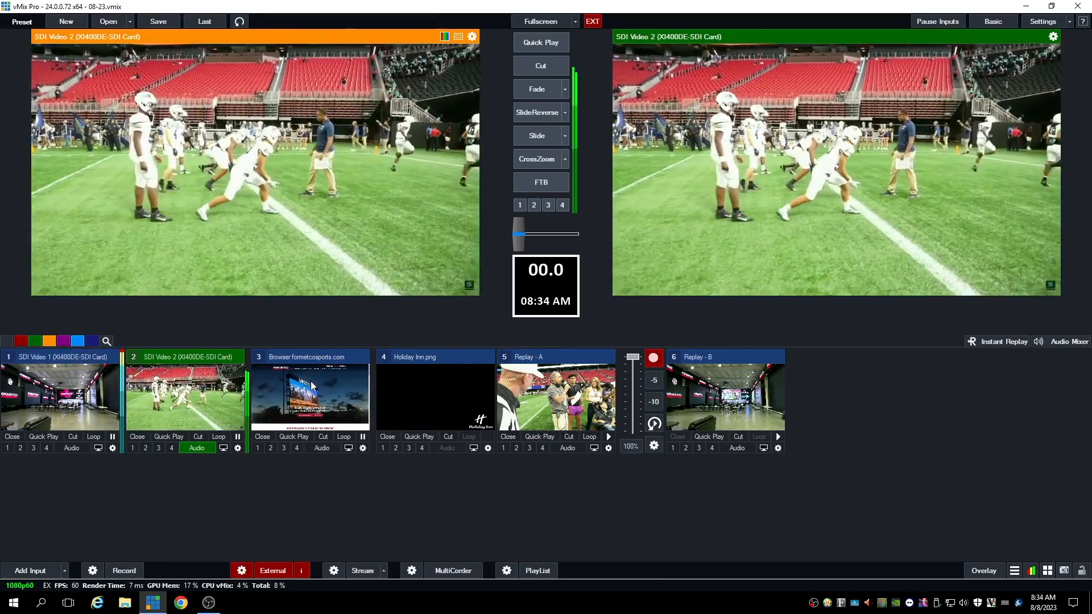
left_click(314, 385)
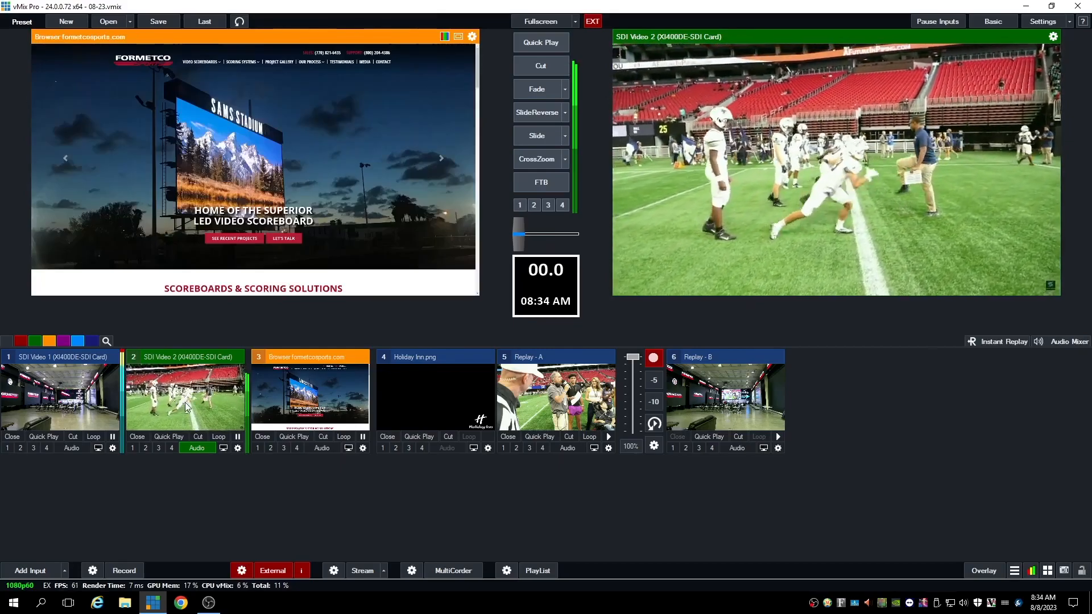
left_click(186, 401)
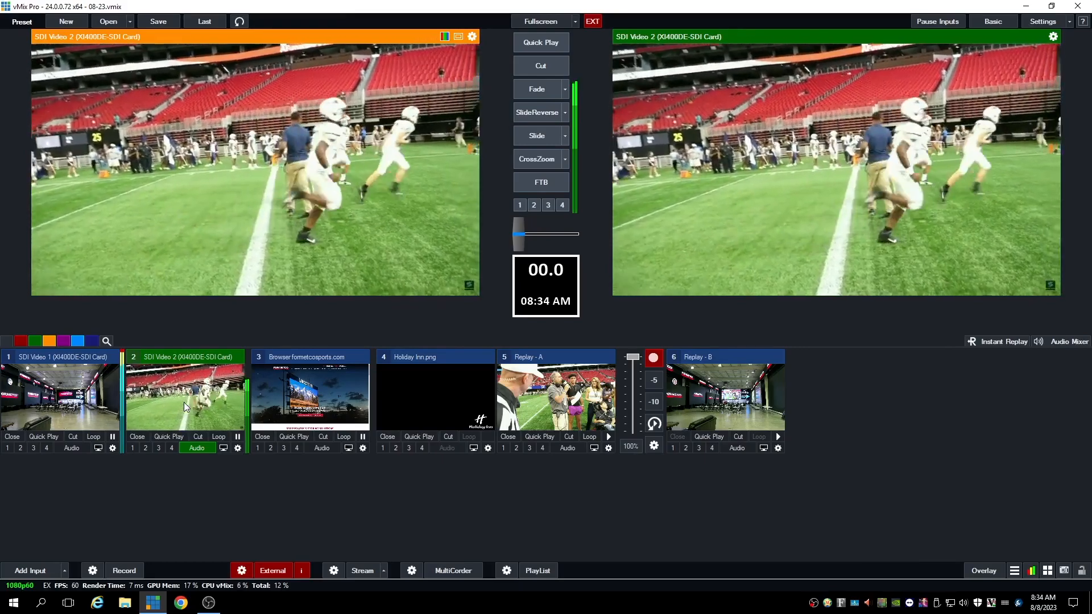
left_click(38, 409)
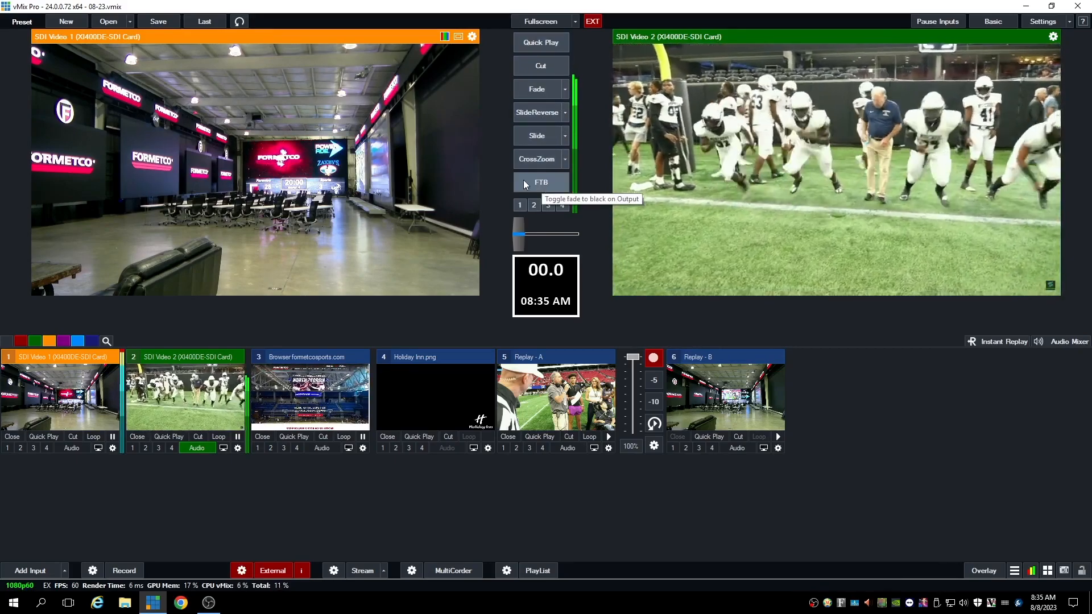
Step: Switch the output between SDI Video 1 and SDI Video 2 with two Fades, a SlideReverse and two manual fader transitions
left_click(534, 92)
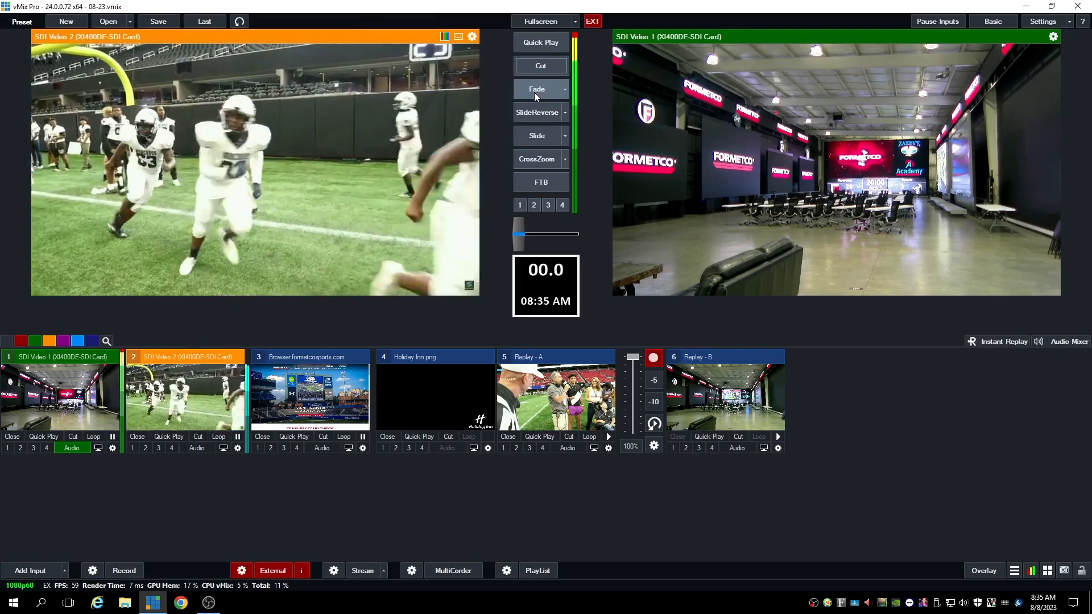
left_click(534, 92)
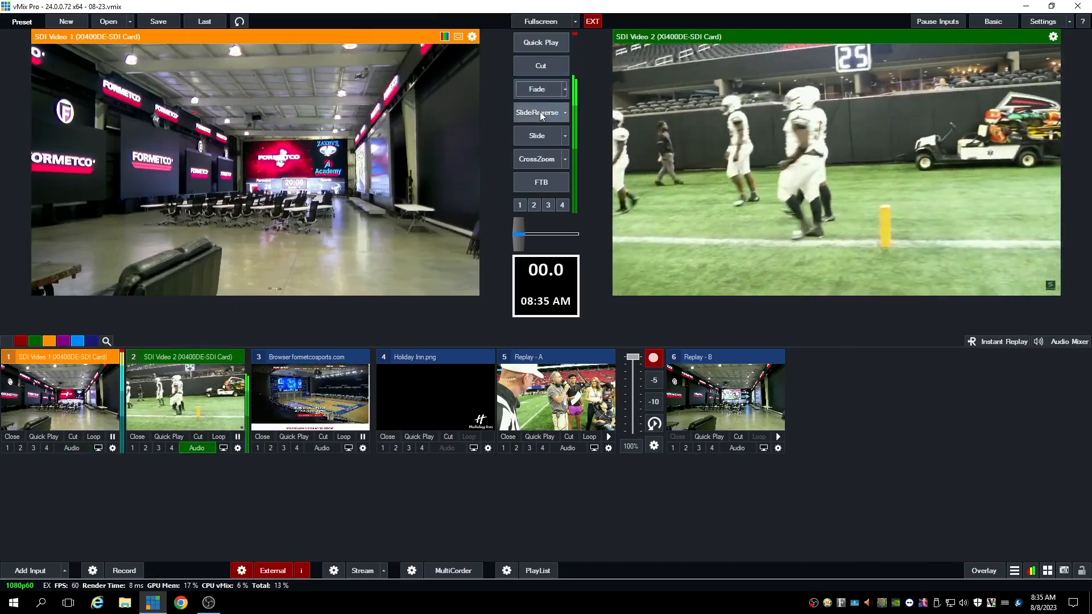
left_click(540, 111)
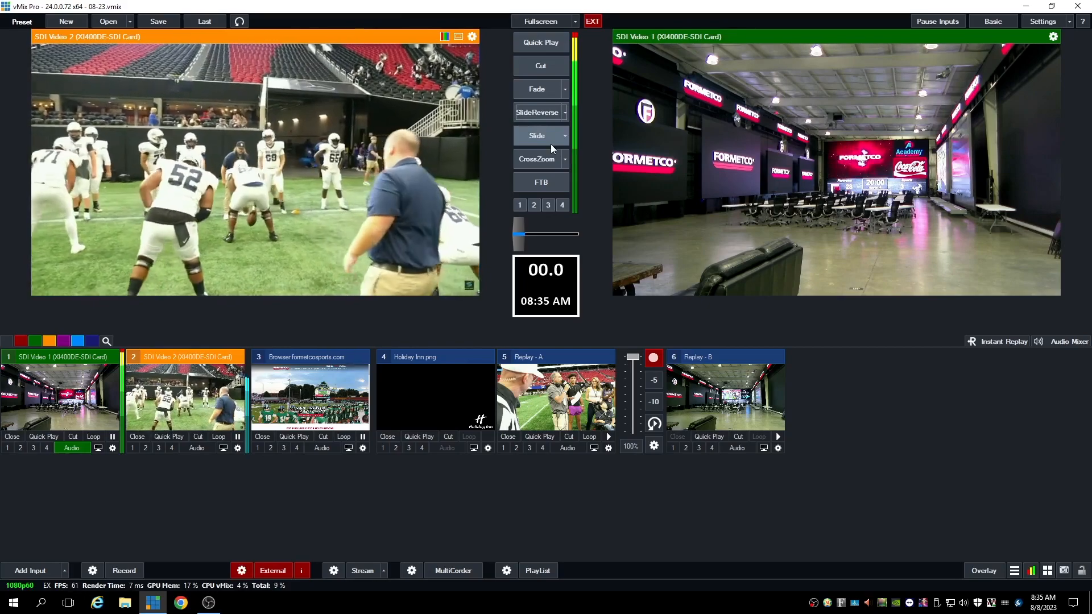
left_click_drag(518, 242, 585, 226)
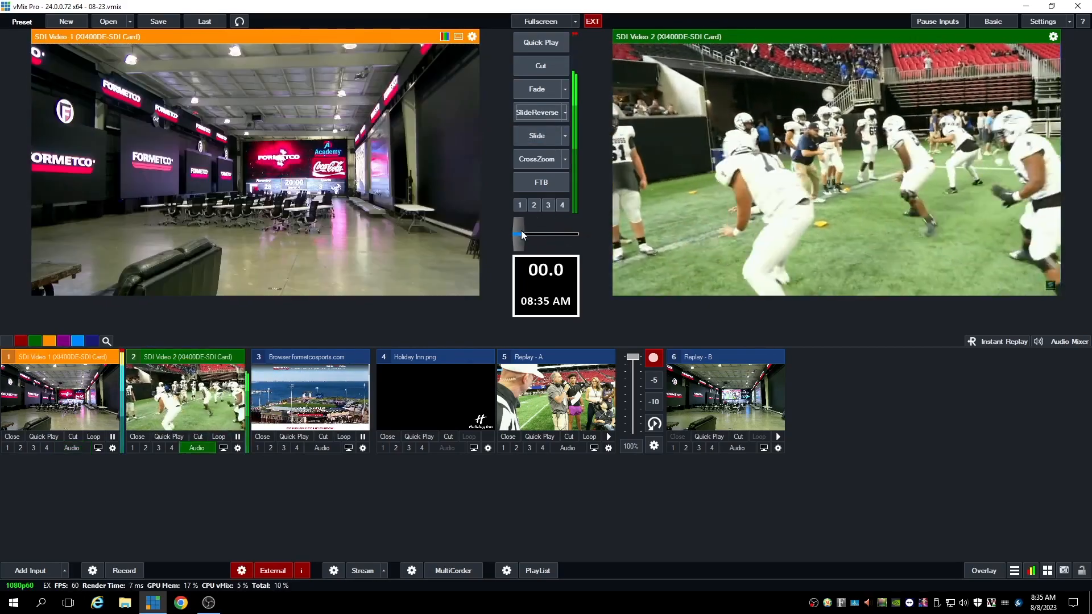
left_click_drag(519, 233, 577, 230)
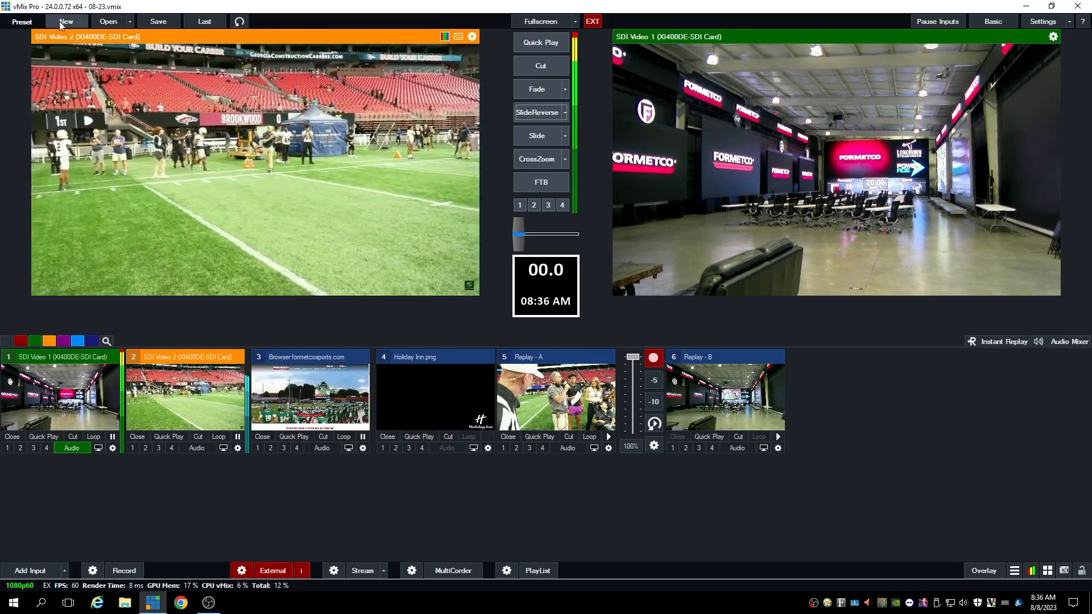
Step: Create a new blank preset in the HD 1080 29.97p (1920x1080) video format
left_click(66, 21)
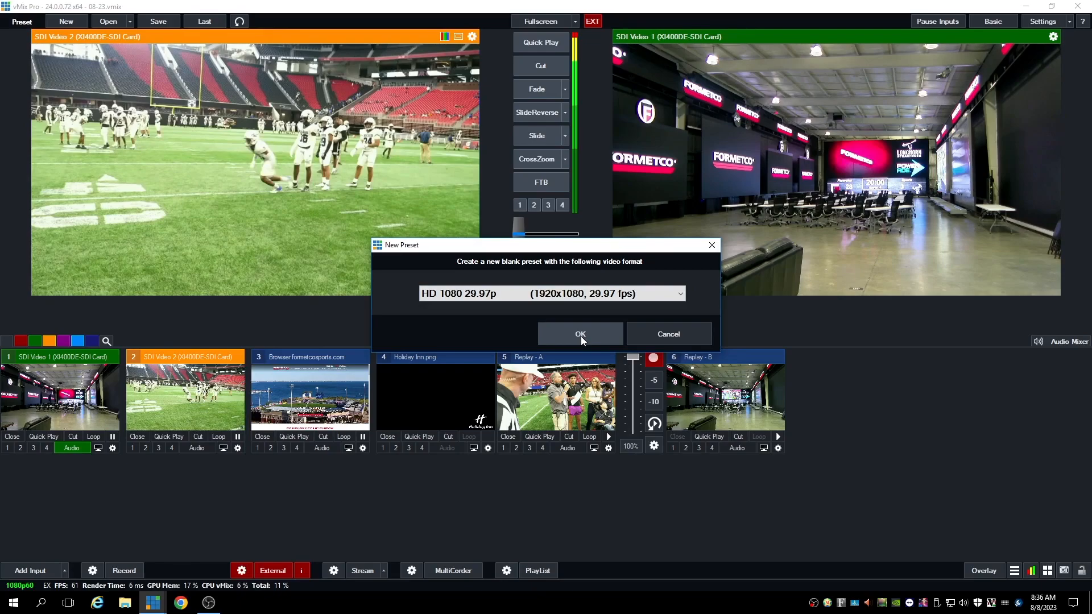
left_click(580, 334)
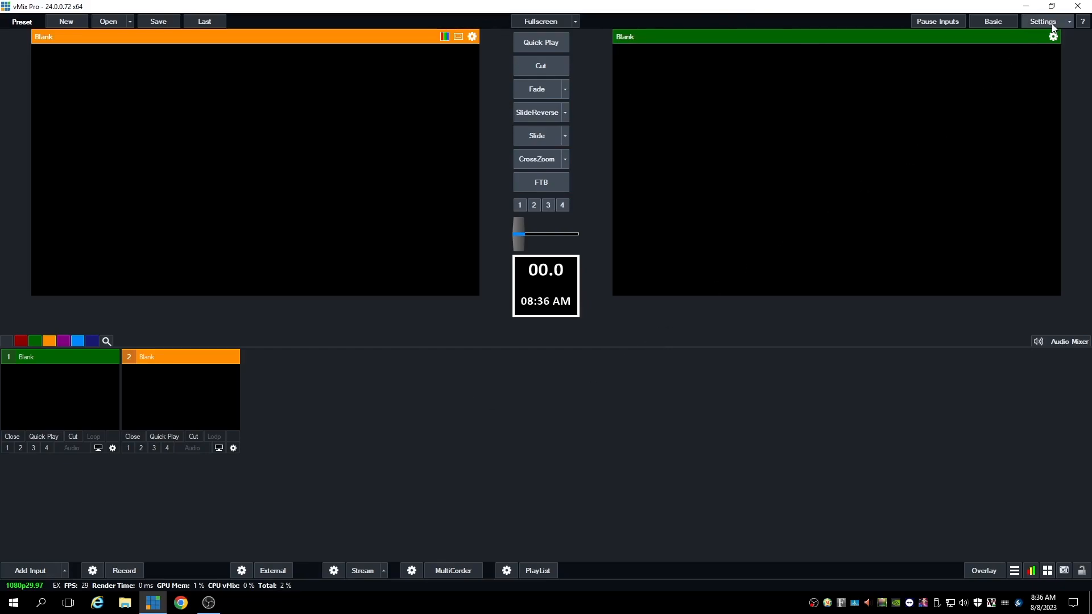
Step: Set the master frame rate to NTSC 60p in the display settings and restart the program to apply it
left_click(1069, 22)
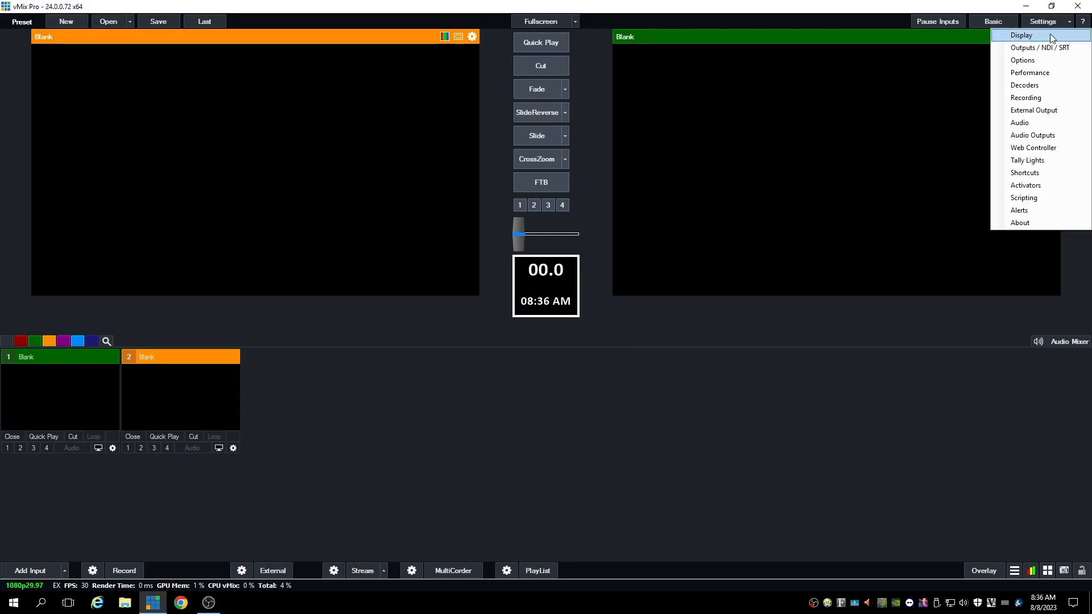
left_click(1050, 35)
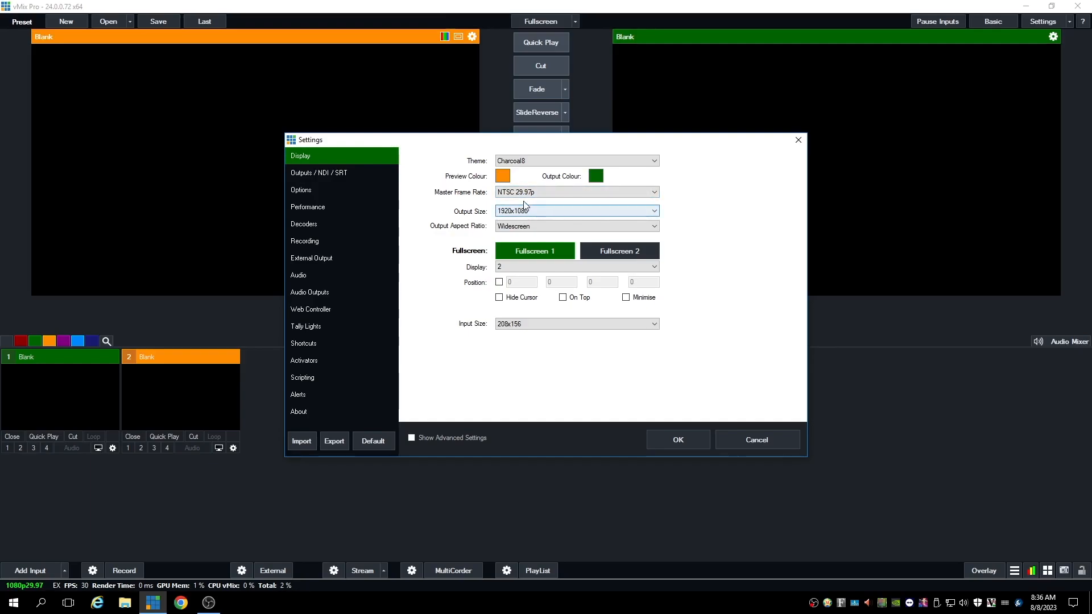
left_click(554, 193)
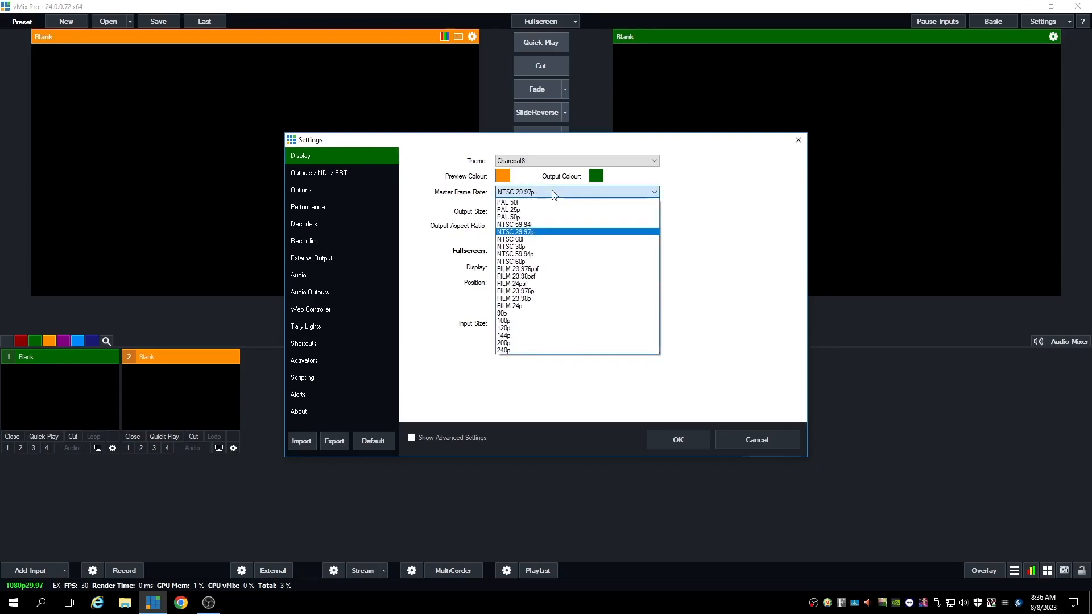
left_click(521, 262)
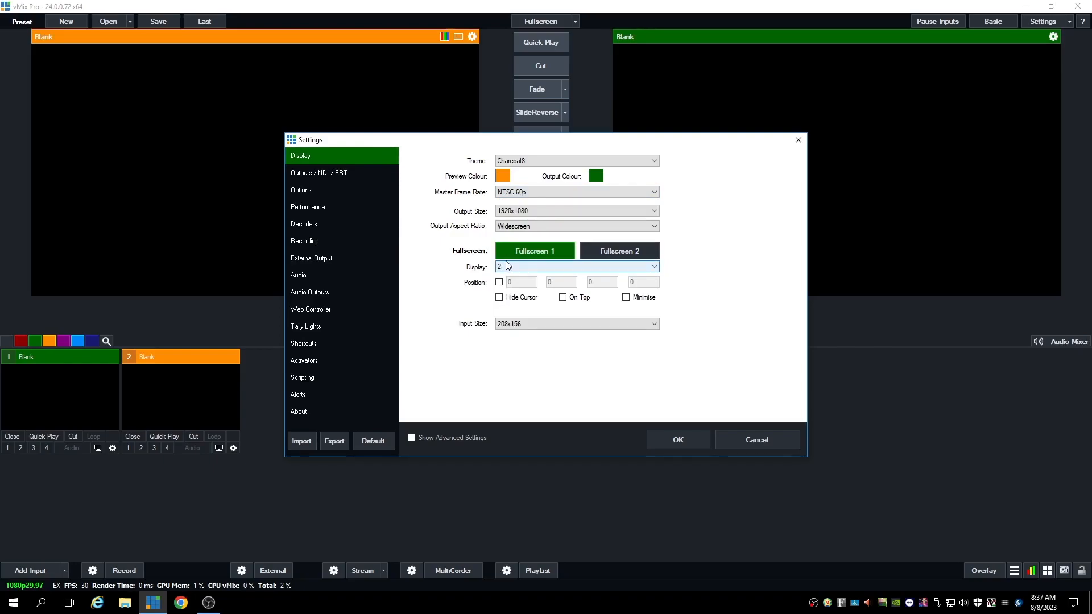
left_click(679, 439)
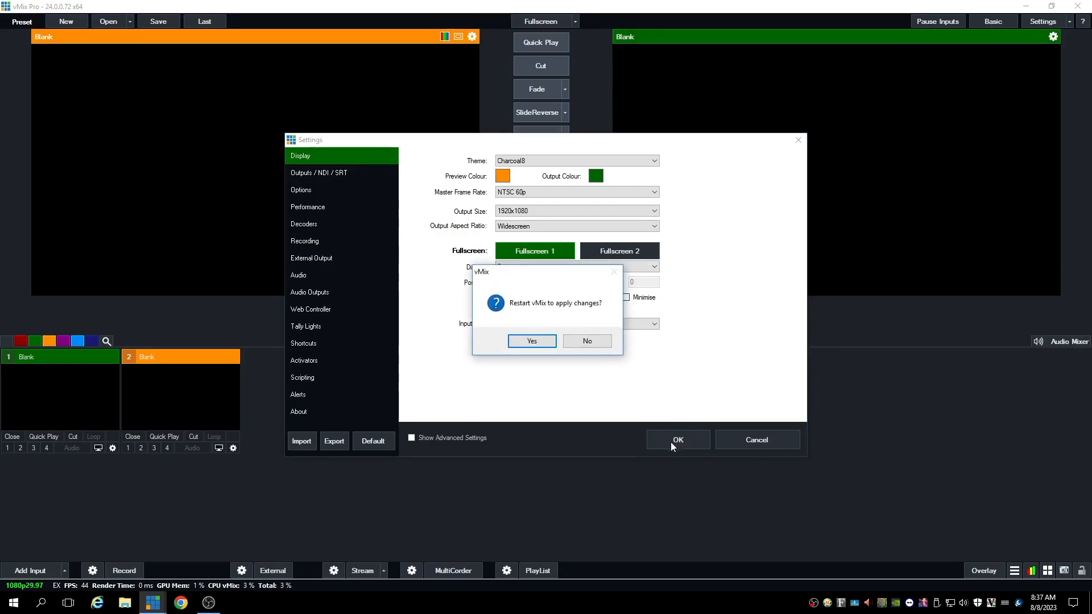
left_click(533, 342)
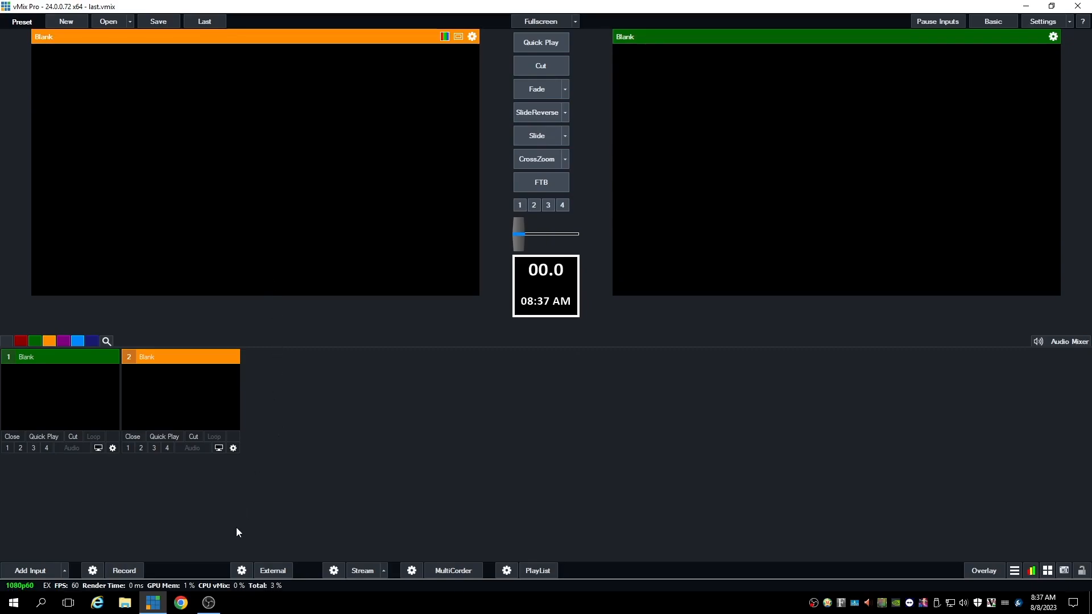
Step: Enable External Renderer for the external output at 1920x1080 and NTSC 60p, disabling vMix Video / Streaming, Use Streaming Settings and Use Display Settings
left_click(244, 574)
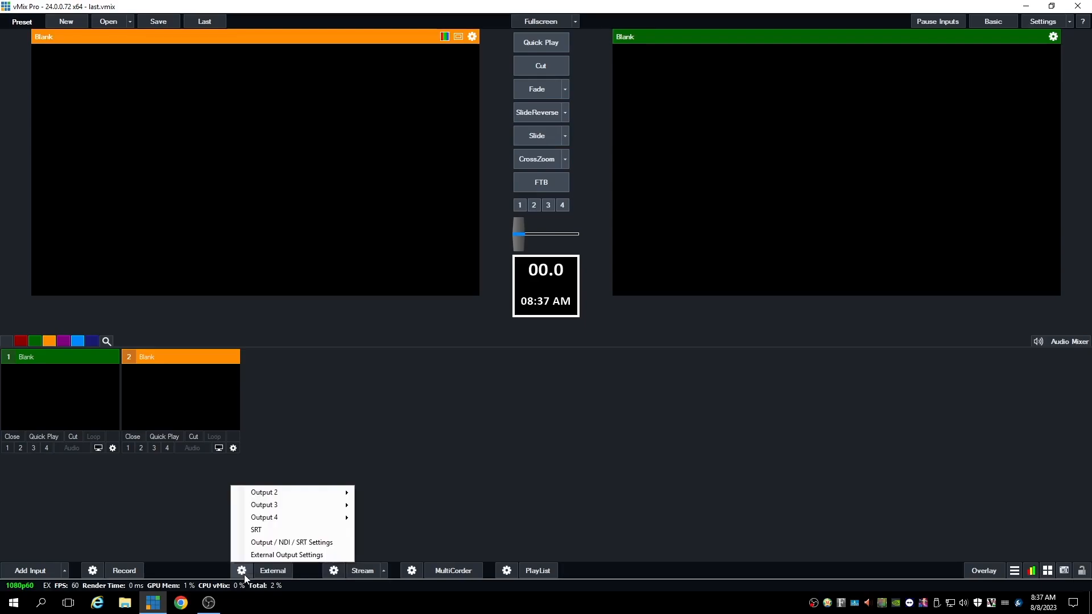
left_click(271, 555)
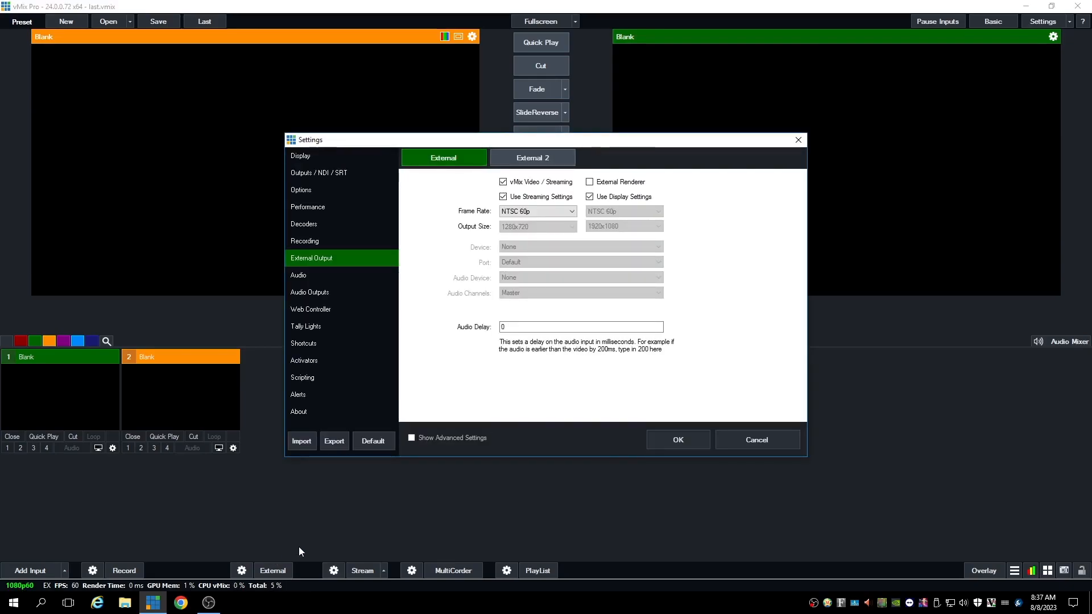
left_click(591, 183)
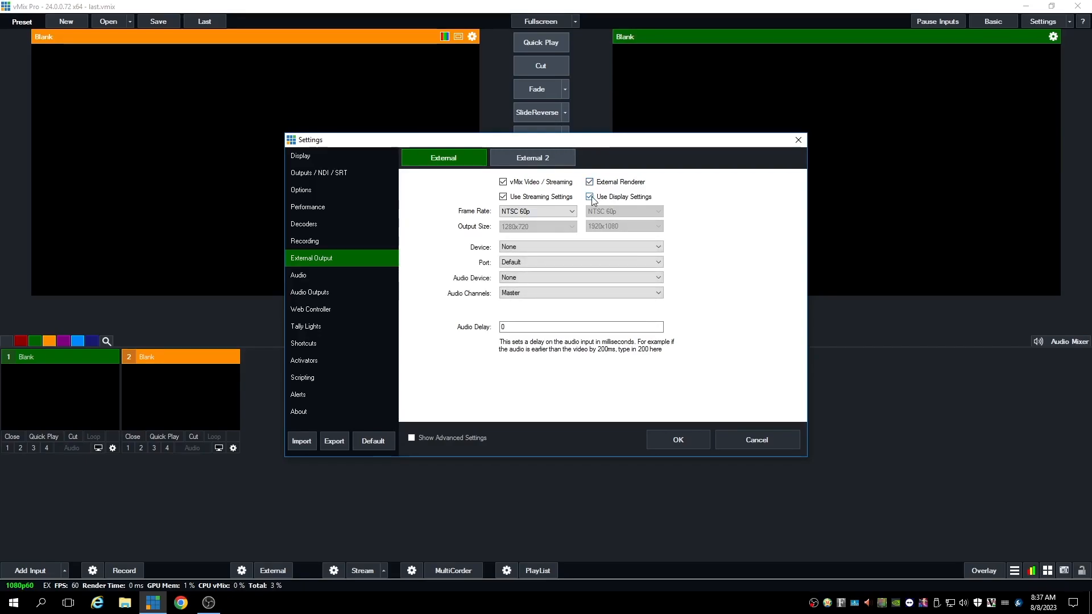
left_click(591, 198)
left_click(504, 197)
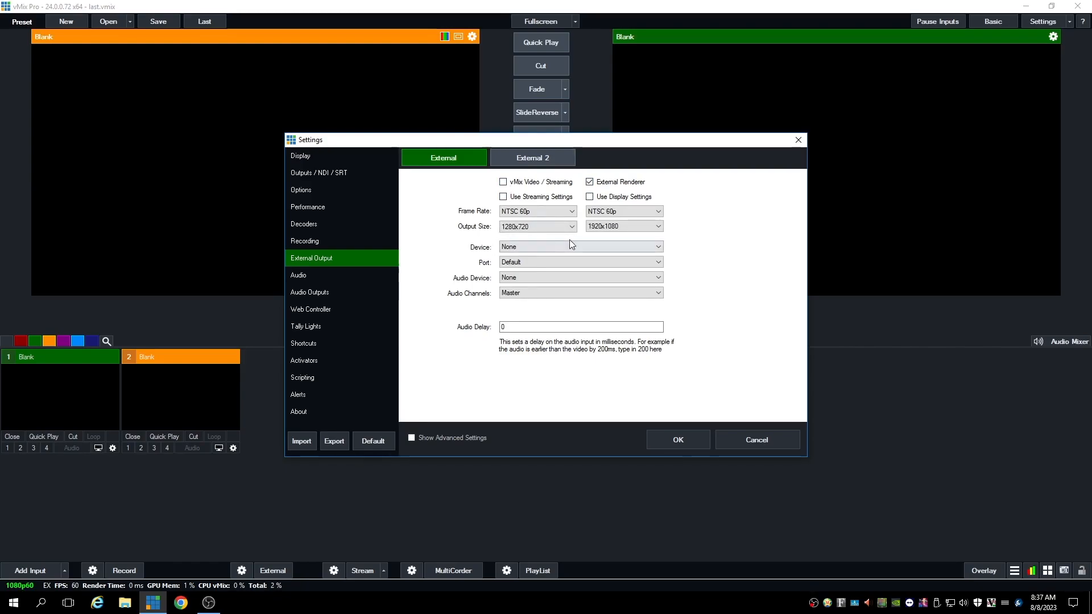
left_click(621, 227)
left_click(614, 212)
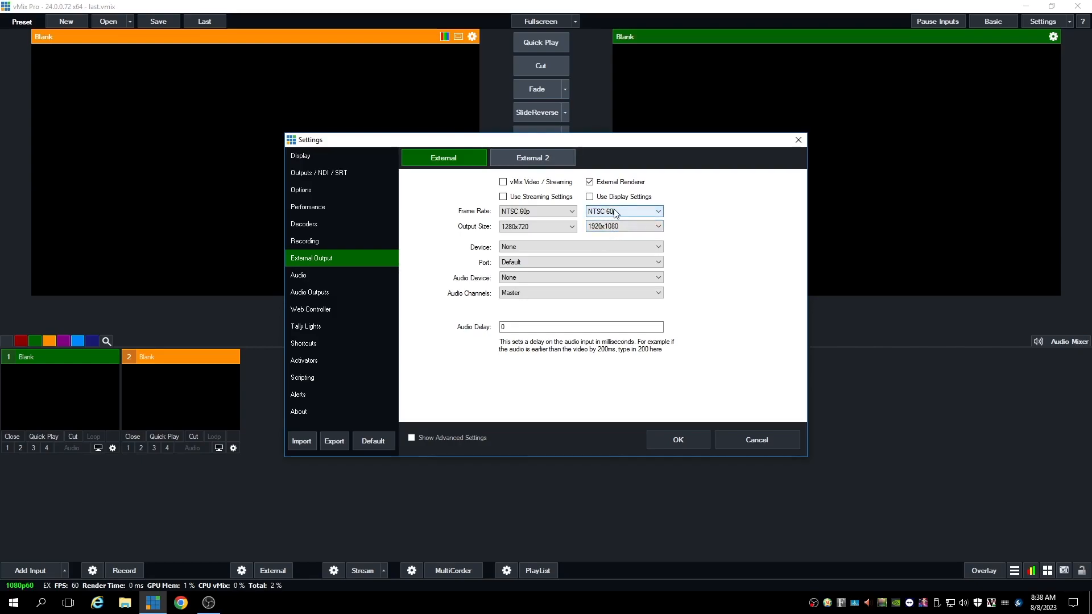
Step: Route the external output to DeckLink Mini Monitor 4K 1 on the SDI port and start the external output
left_click(622, 251)
left_click(594, 247)
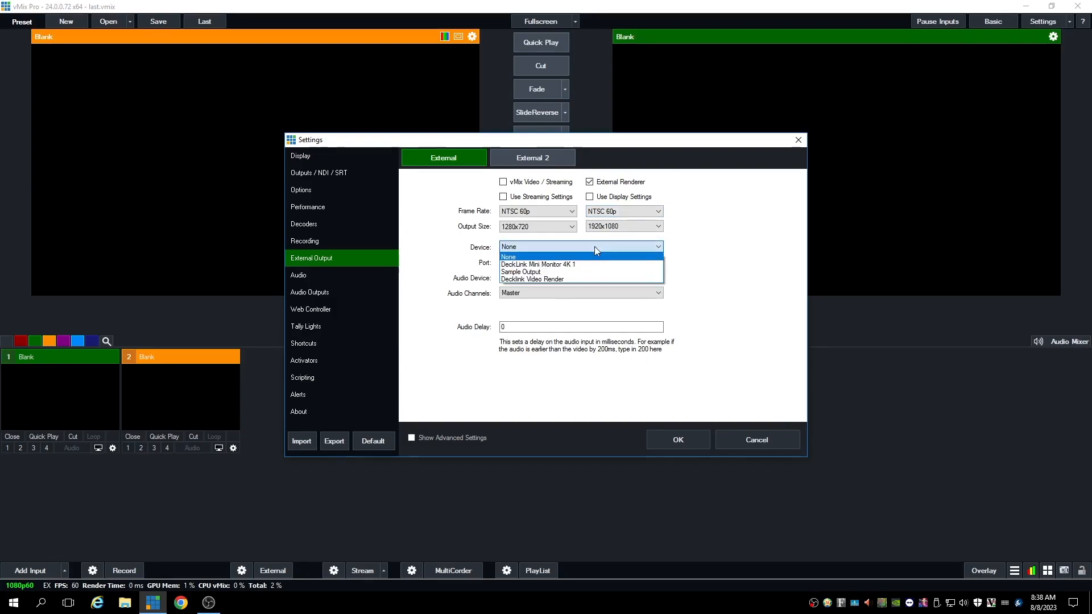
left_click(565, 264)
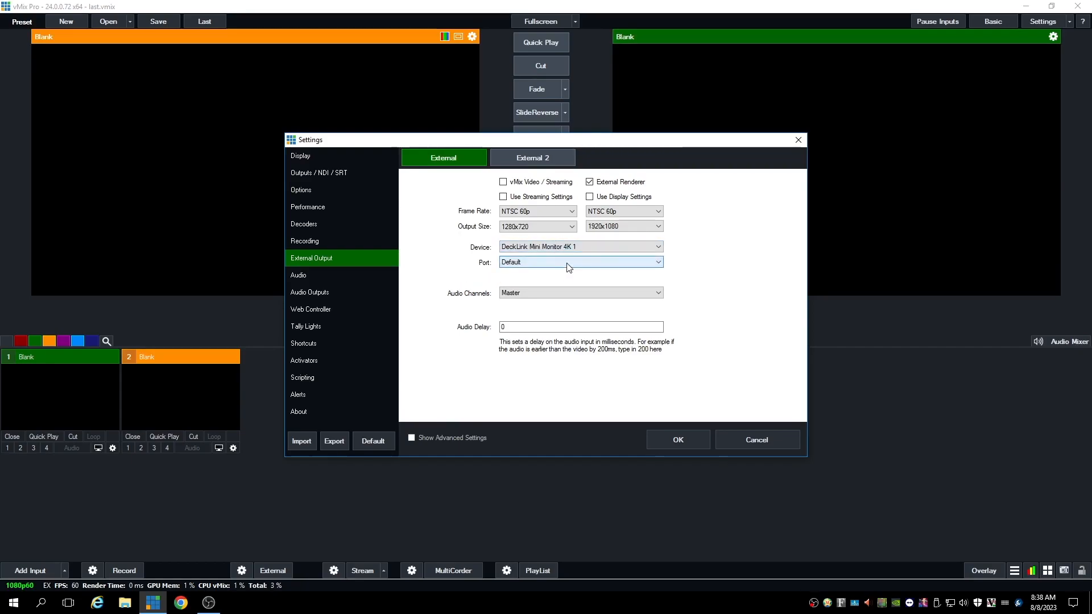
left_click(566, 264)
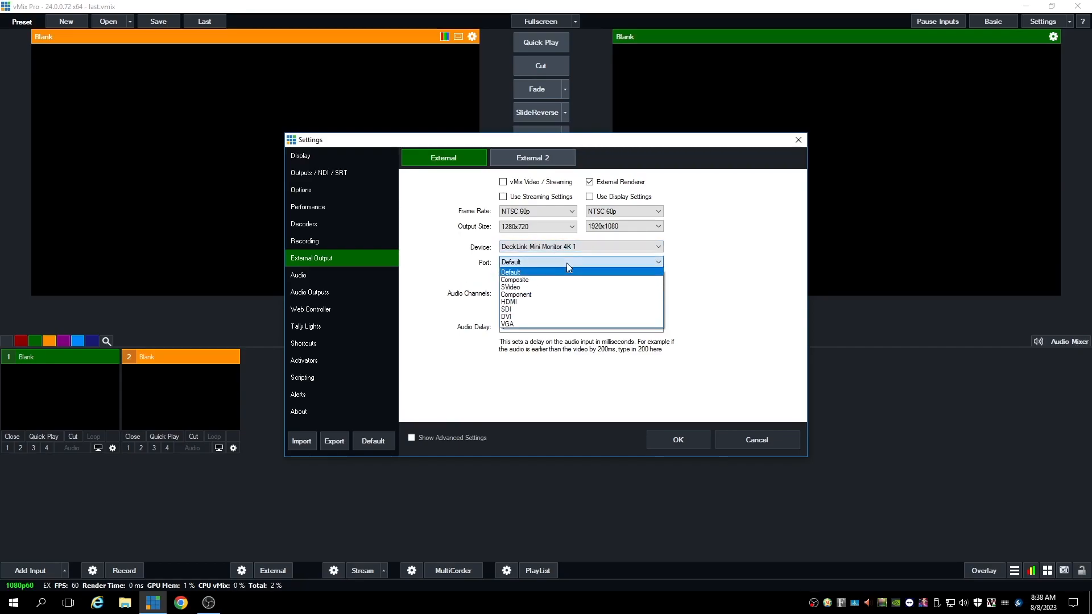
left_click(538, 310)
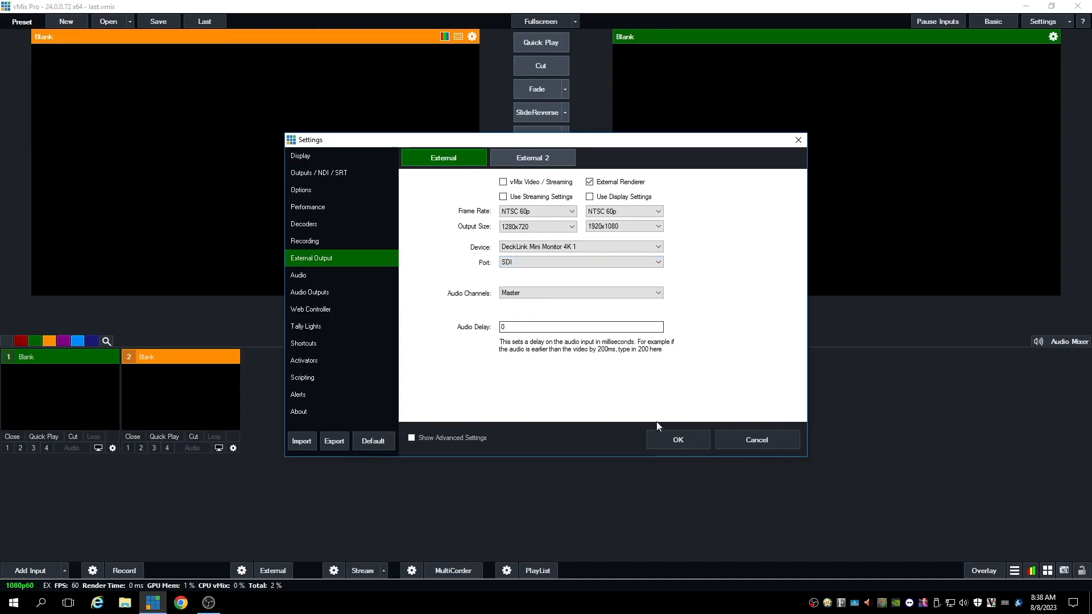
left_click(674, 438)
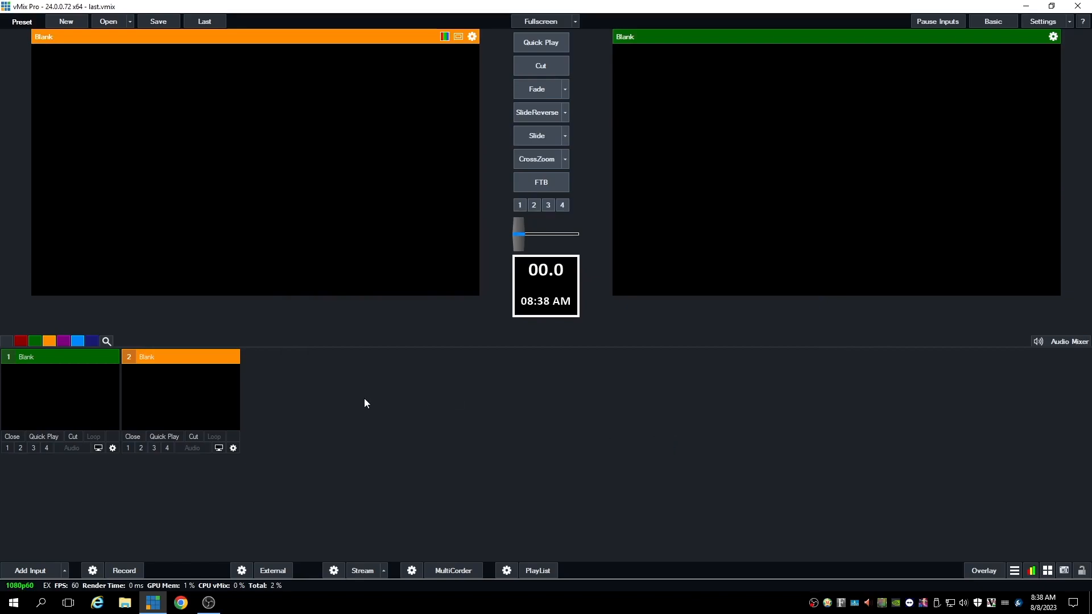
left_click(264, 571)
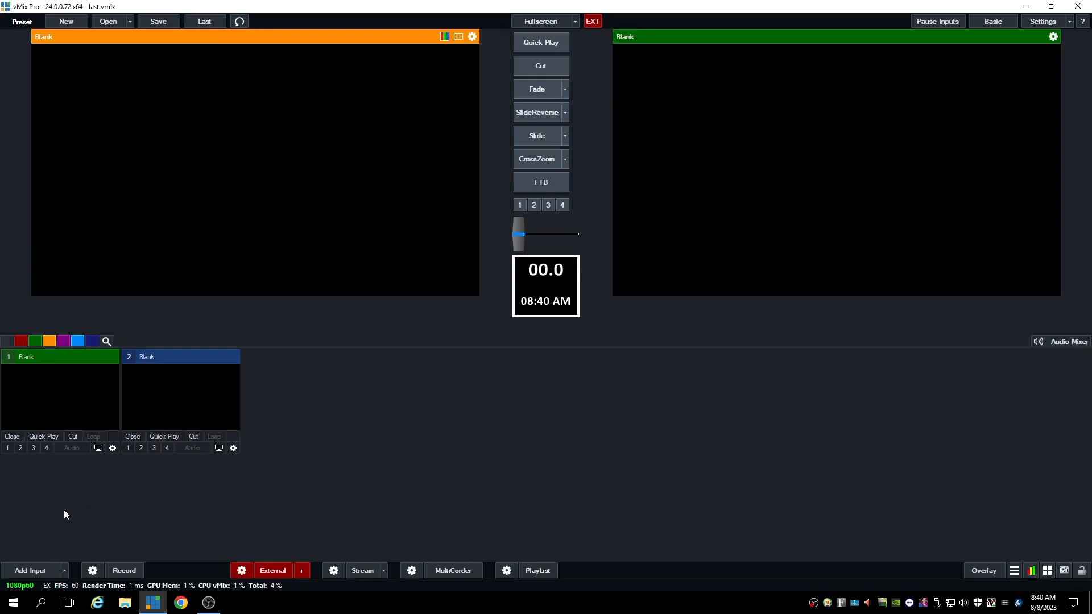
Step: Add SDI Video 1 (XI400DE-SDI Card) as a camera input, at 1920x1080 and NTSC 60p
left_click(25, 571)
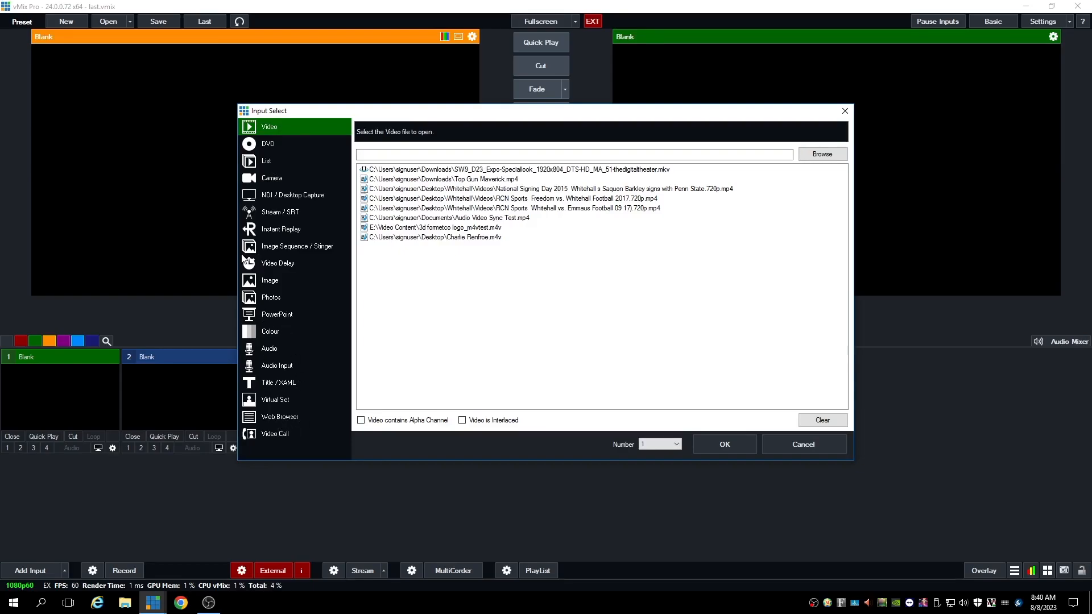
left_click(273, 181)
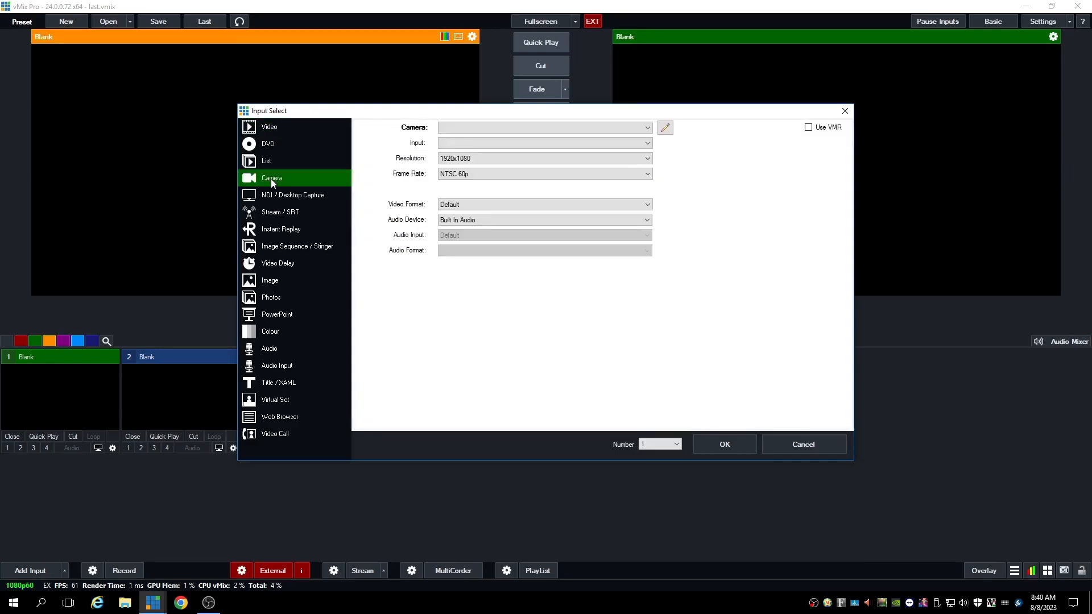
left_click(476, 126)
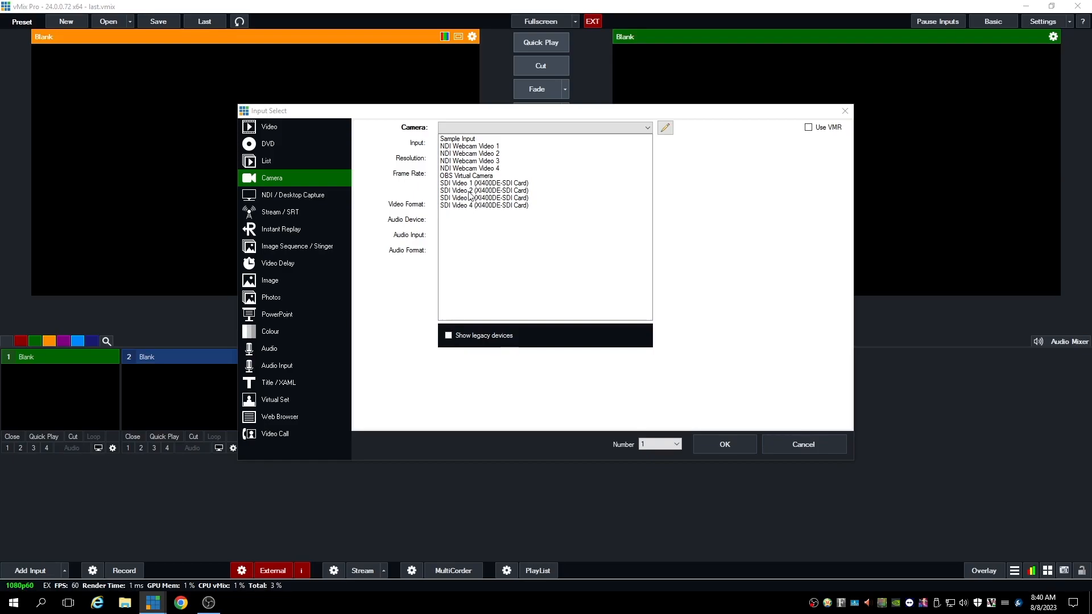
left_click(456, 183)
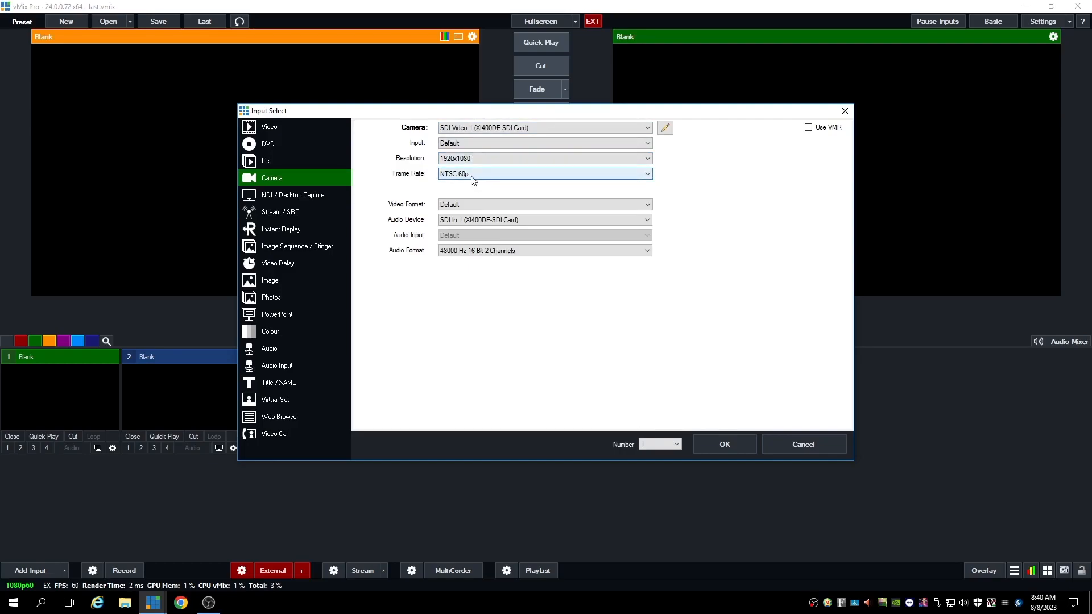
left_click(745, 450)
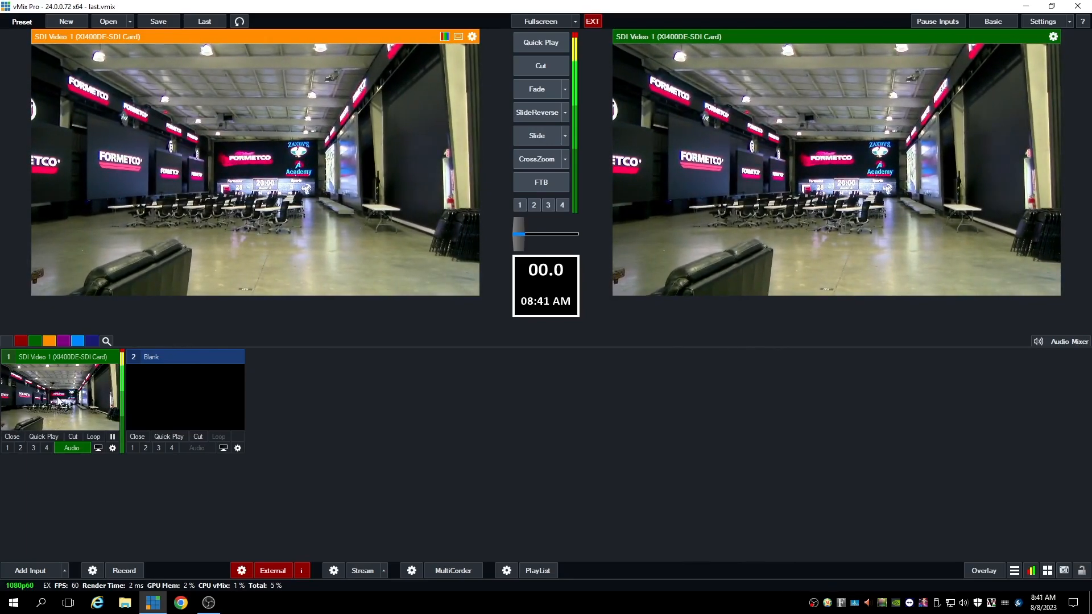
Step: Add SDI Video 2 (XI400DE-SDI Card) as a camera input, using SDI at 1920x1080 and NTSC 60p
left_click(39, 572)
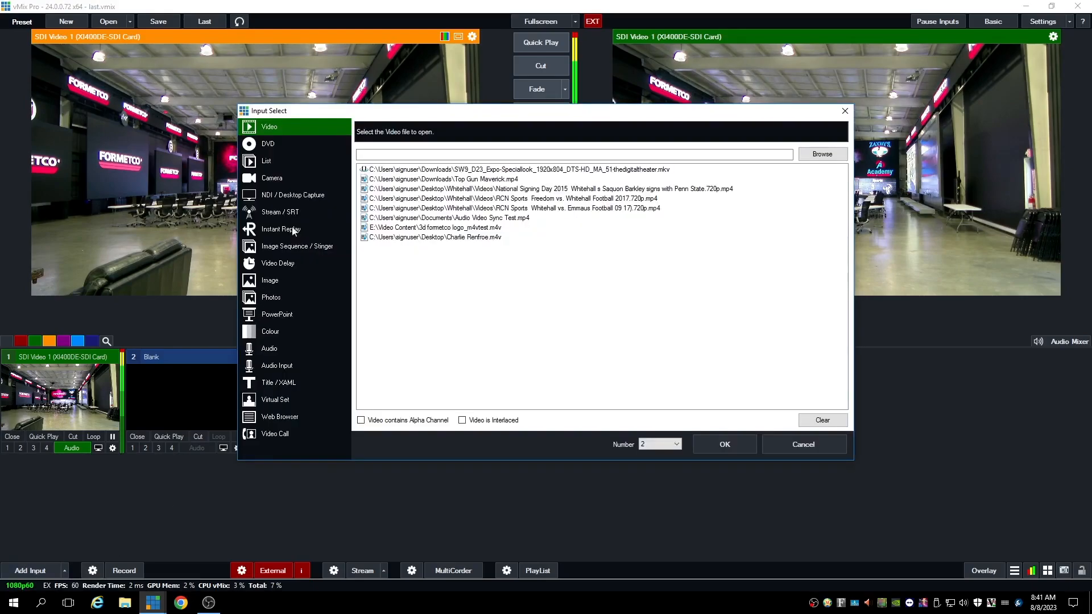
left_click(291, 179)
left_click(483, 127)
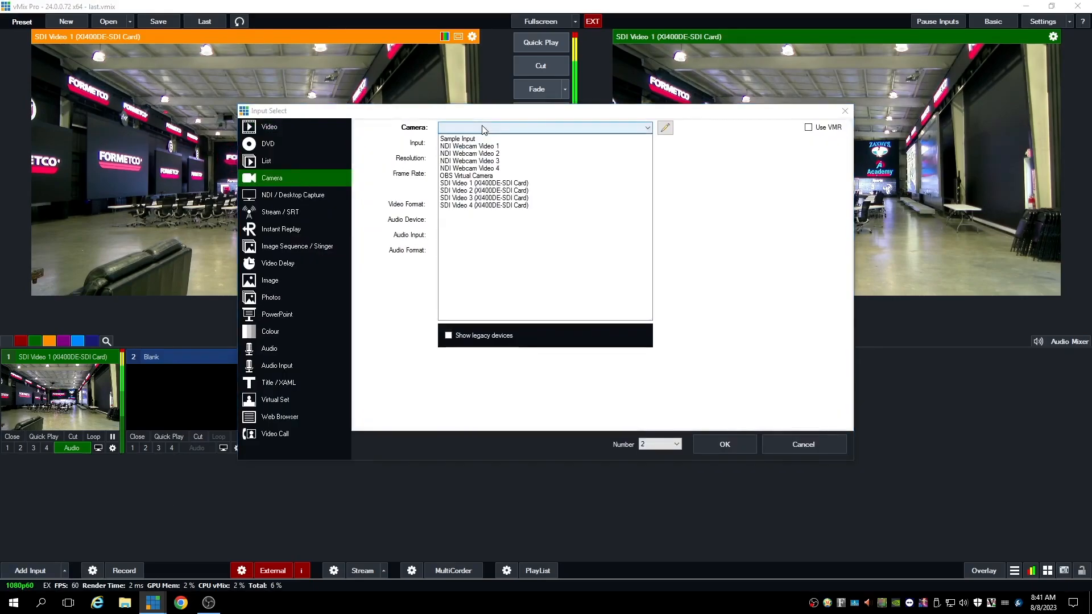
left_click(488, 191)
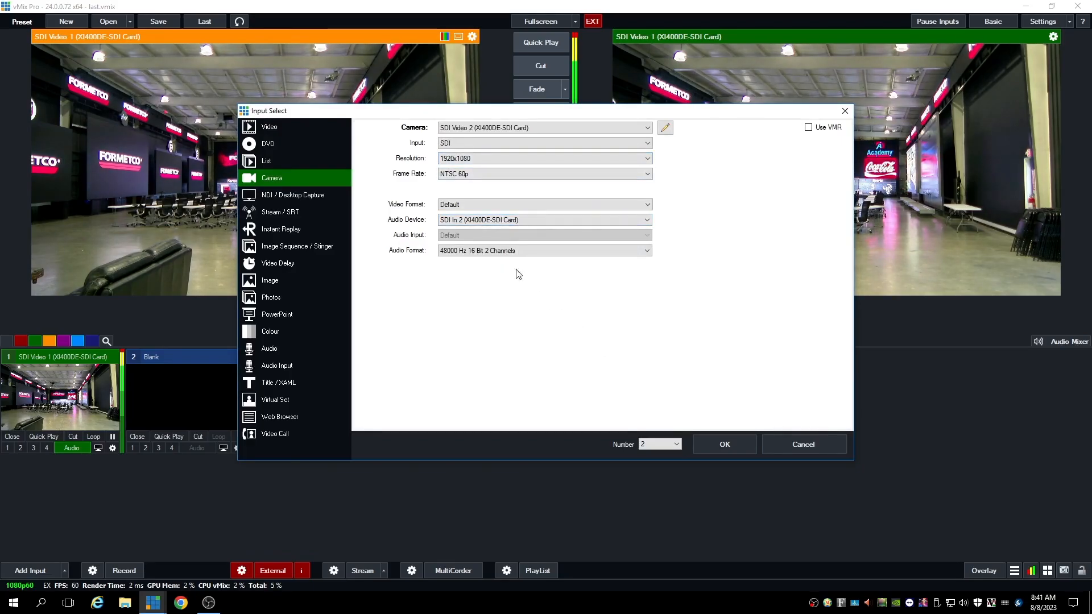
left_click(724, 444)
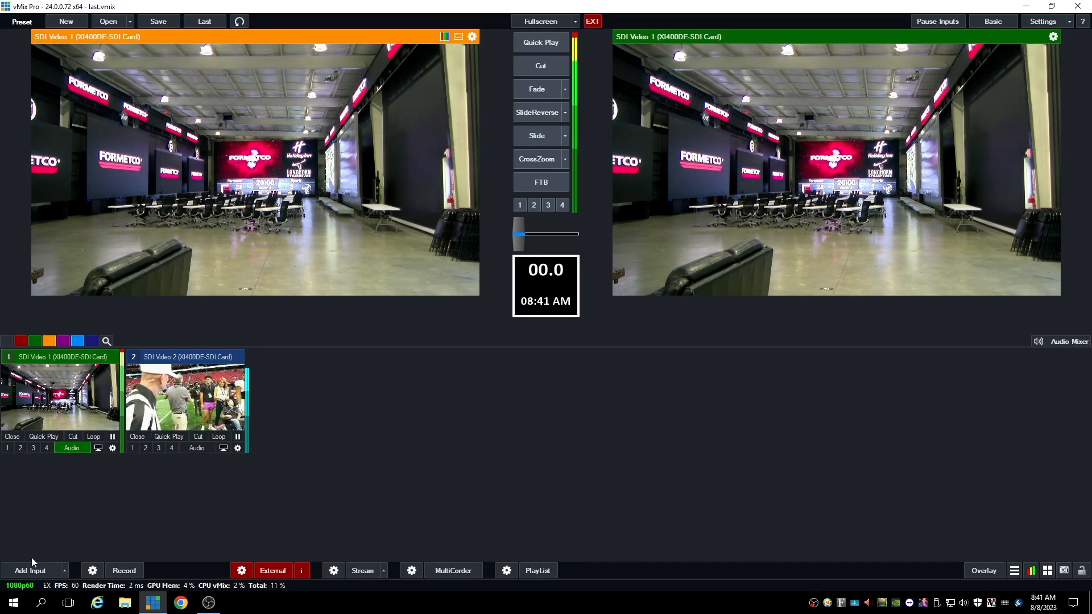
left_click(42, 569)
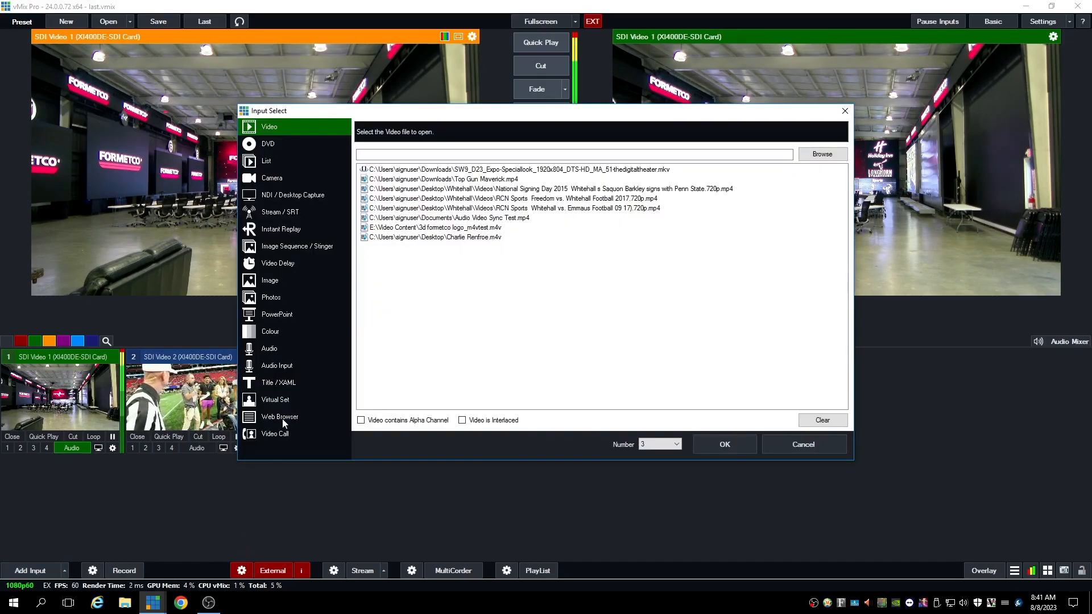
left_click(263, 418)
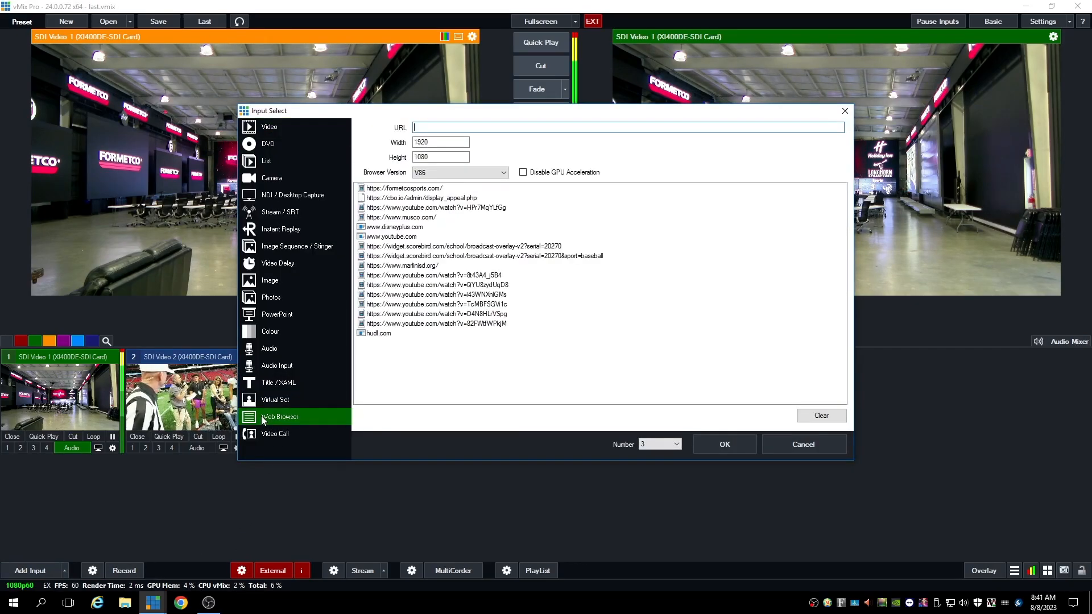
left_click(409, 189)
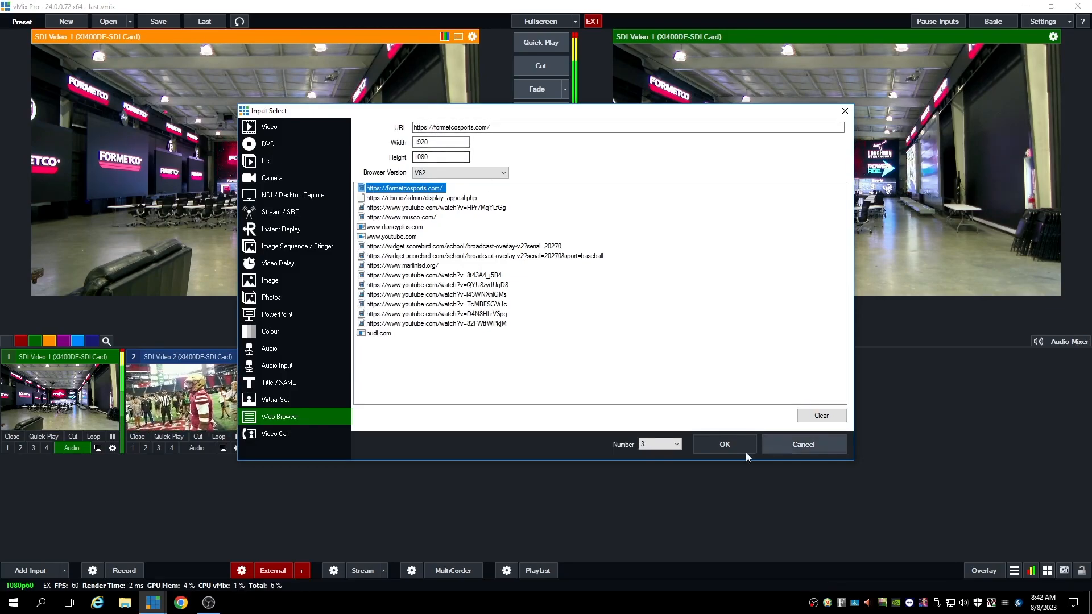
left_click(725, 450)
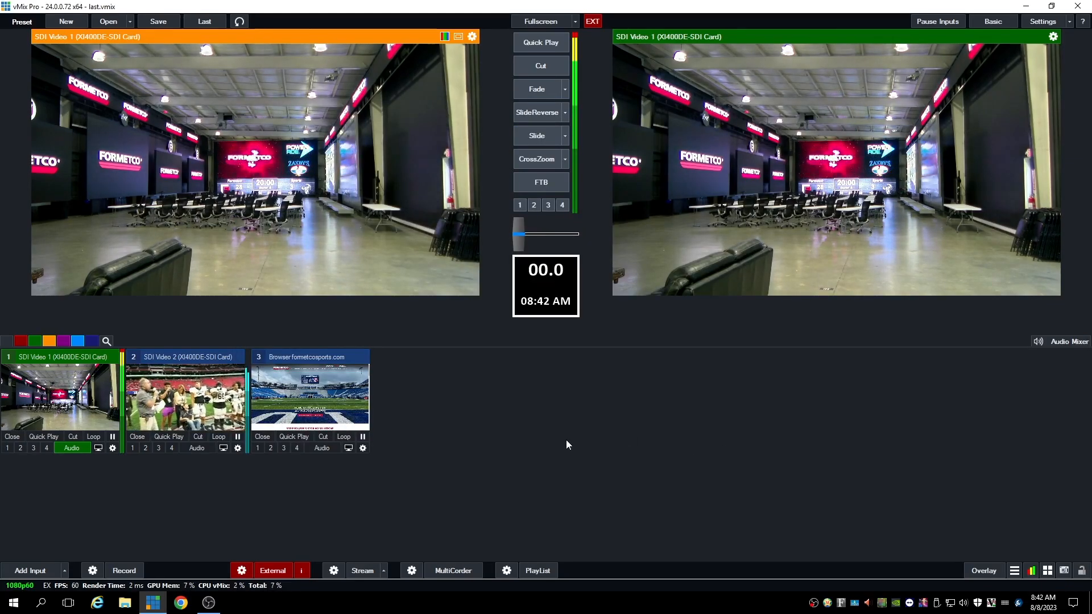
Step: Add the image Holiday Inn.png from the recent images as a new input
left_click(28, 571)
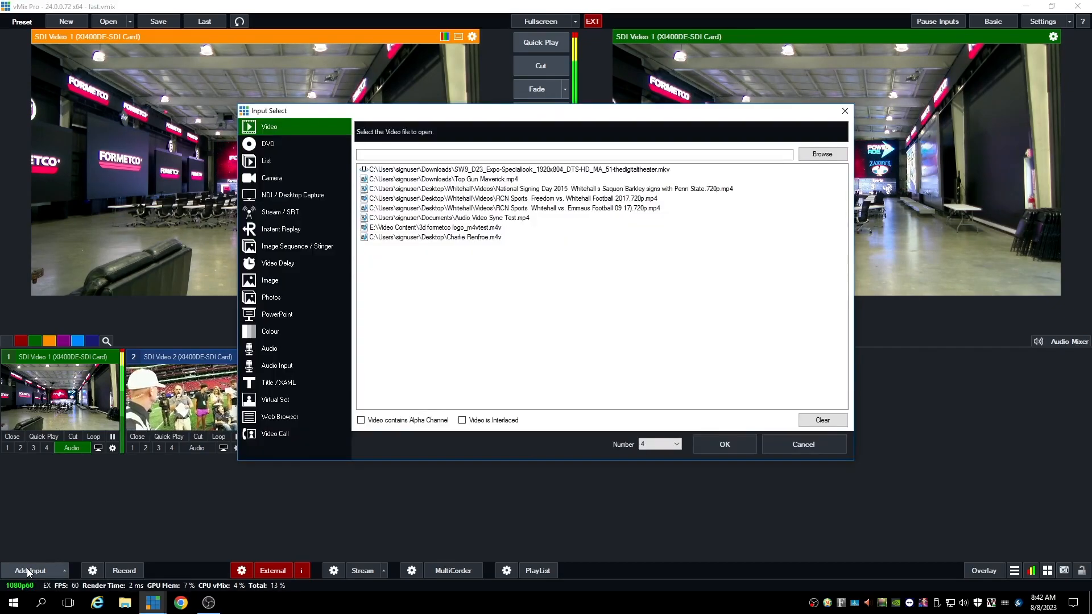
left_click(268, 281)
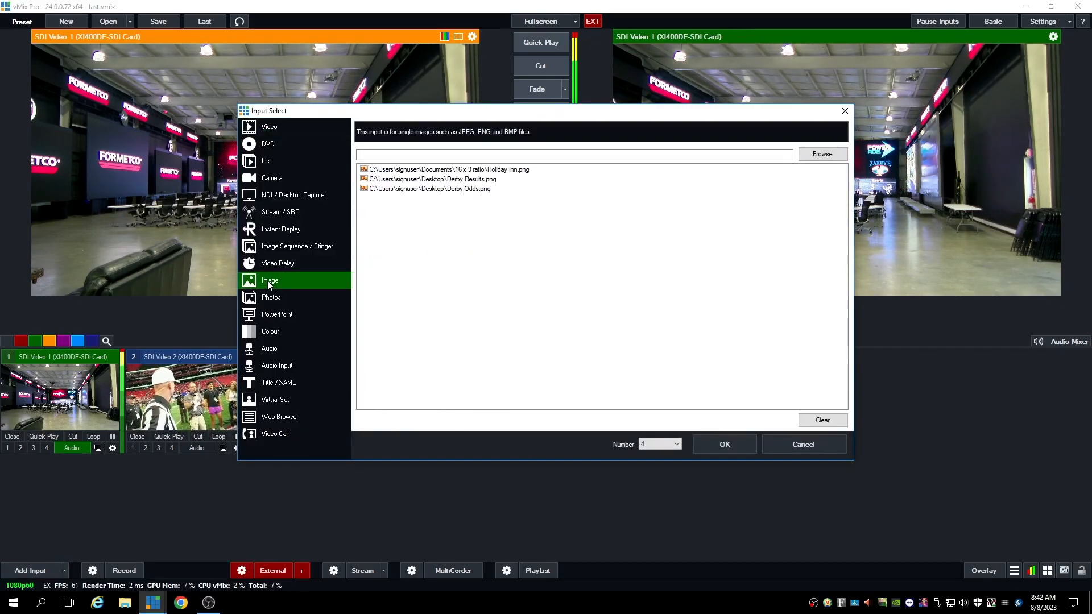
left_click(509, 170)
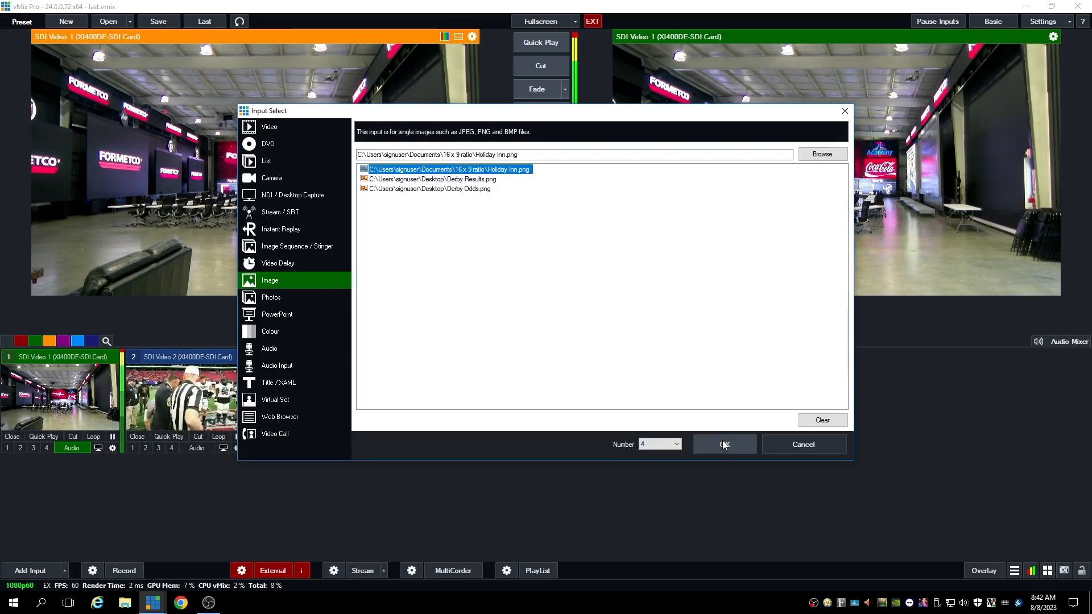
double_click(527, 171)
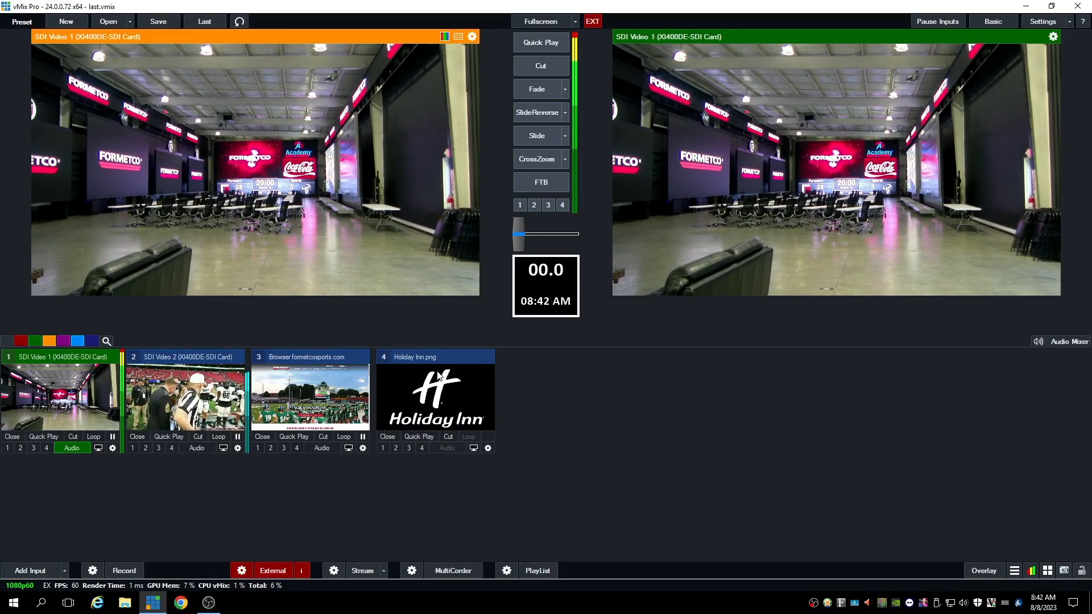
Step: Preview the Holiday Inn image, scale it to about 0.23 zoom, and move it to about Pan X 0.74 and Pan Y -0.76
left_click(437, 392)
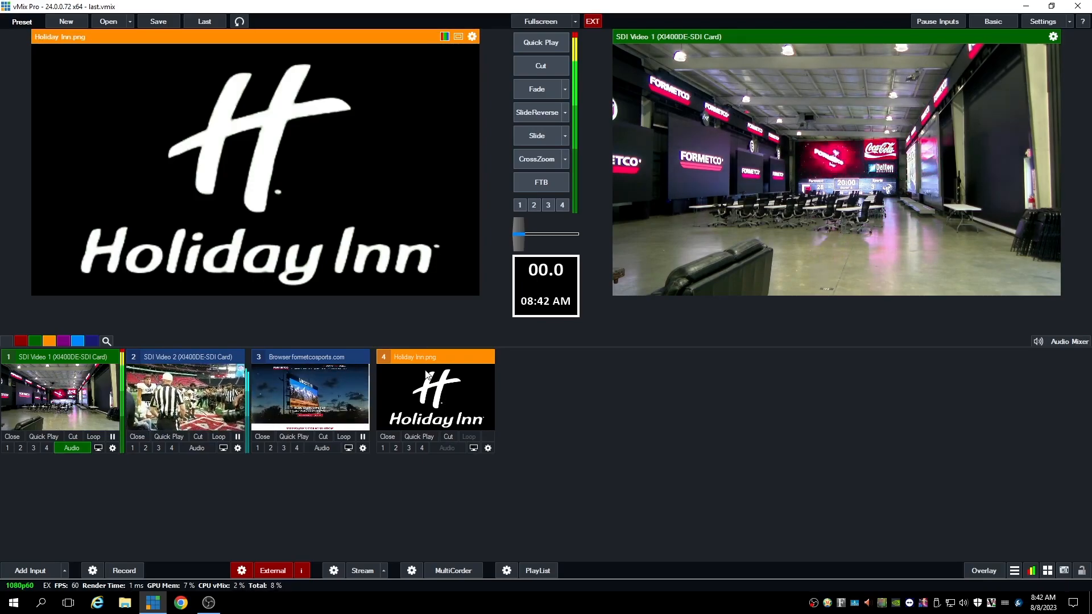
left_click(489, 448)
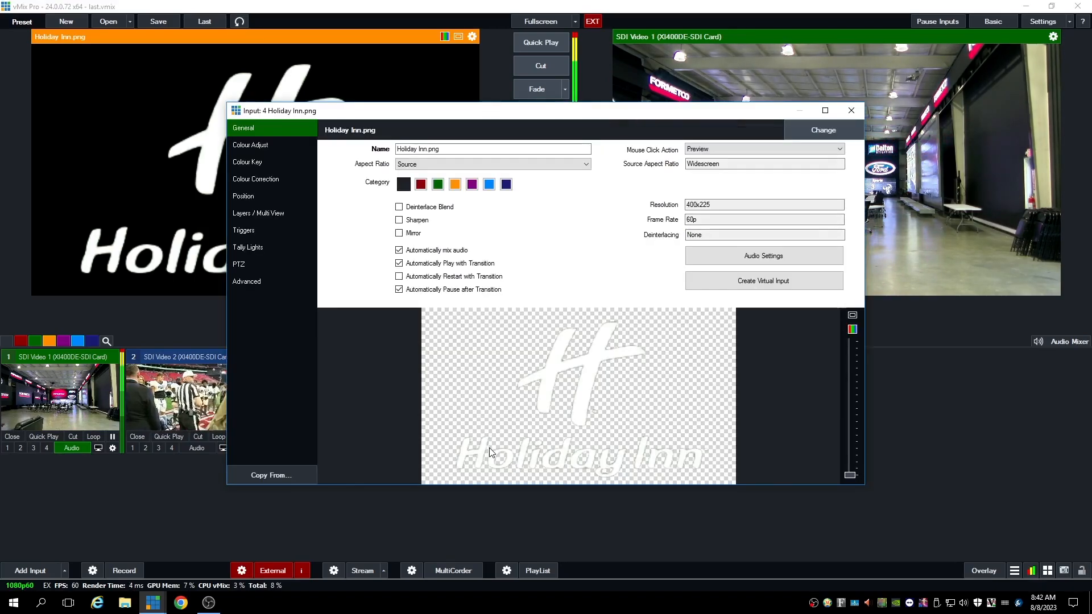
left_click(240, 196)
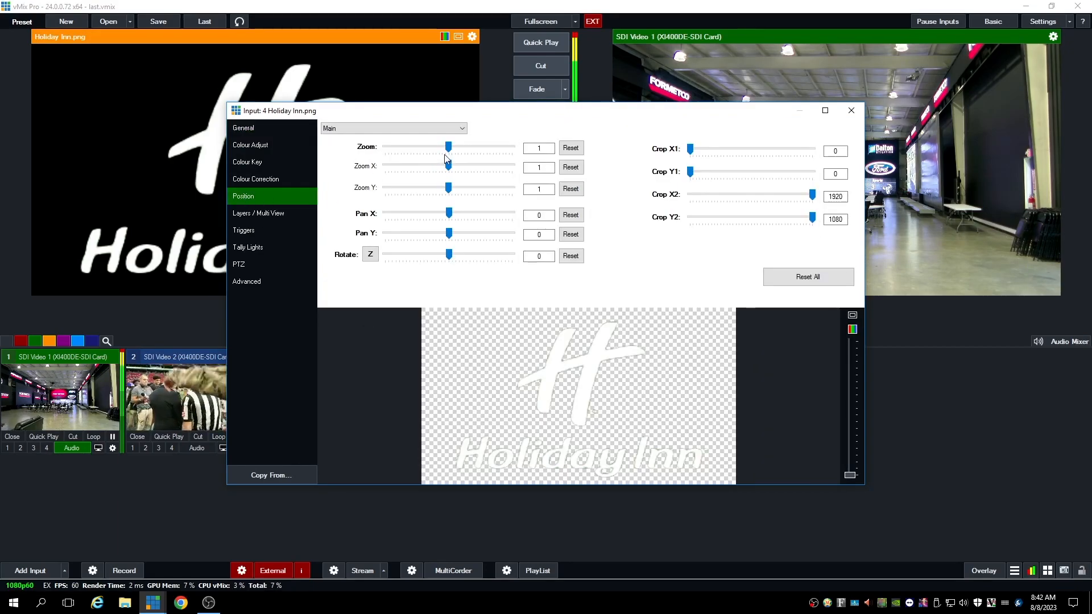
left_click_drag(448, 149, 398, 145)
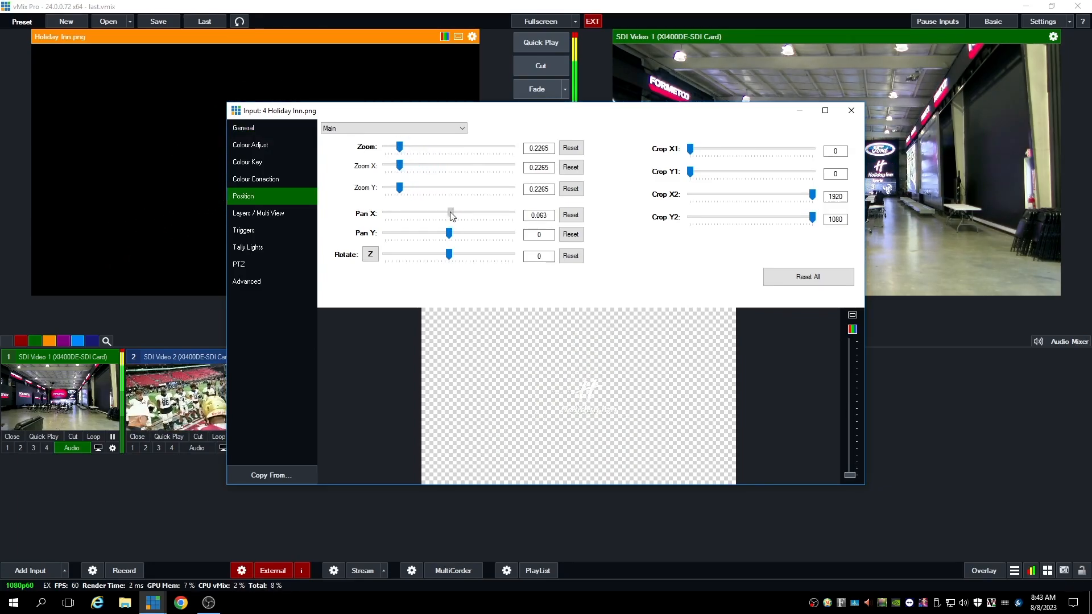
left_click_drag(468, 215, 472, 211)
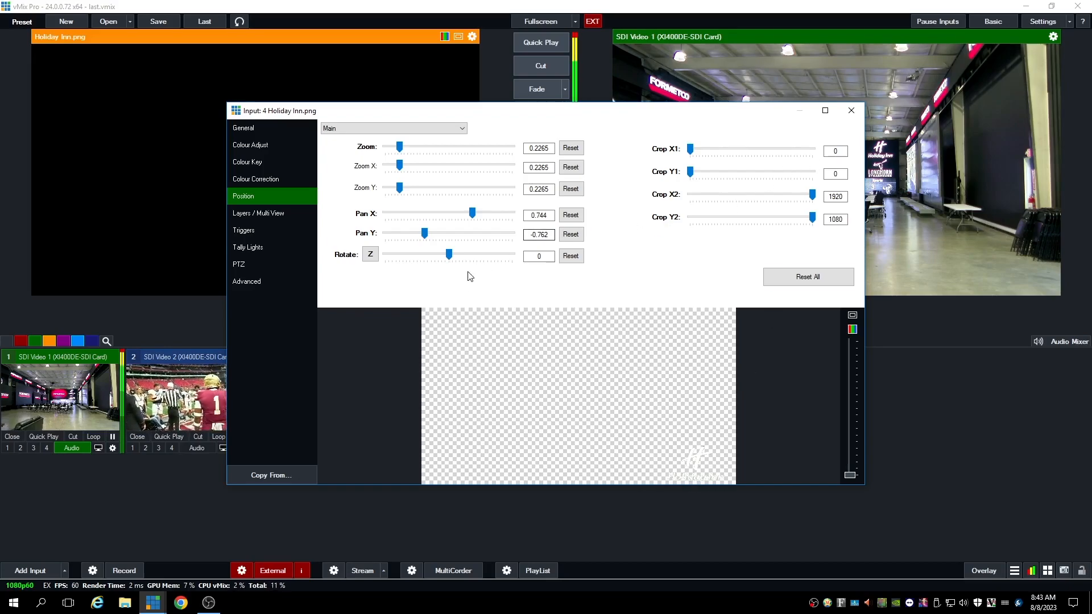
left_click(851, 110)
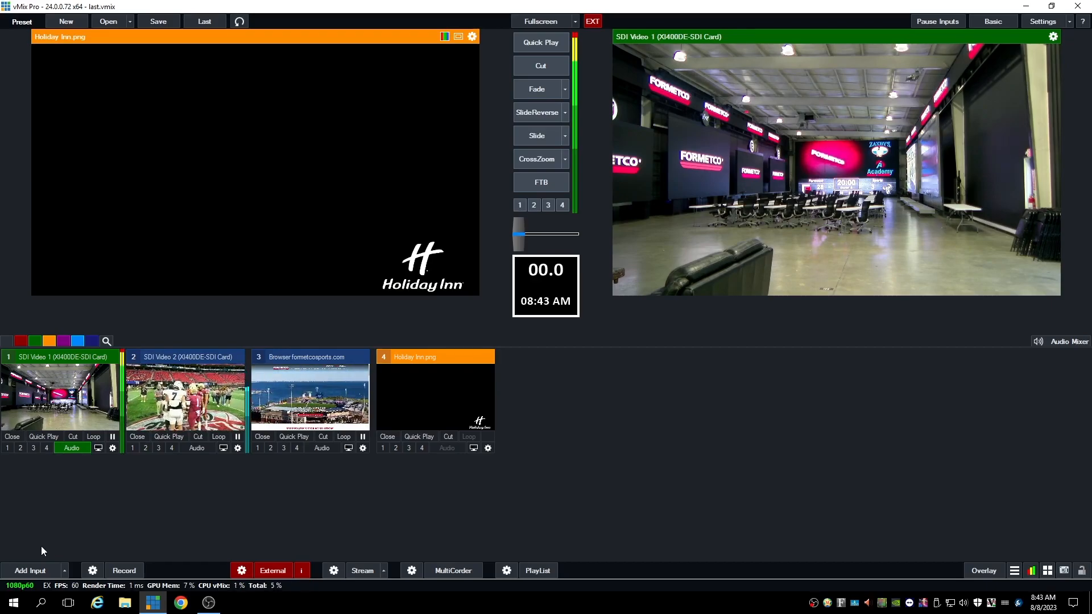
Step: Add an Instant Replay input with SDI Video 1 and SDI Video 2 as cameras 1 and 2, using the E:\Replay session folder
left_click(29, 571)
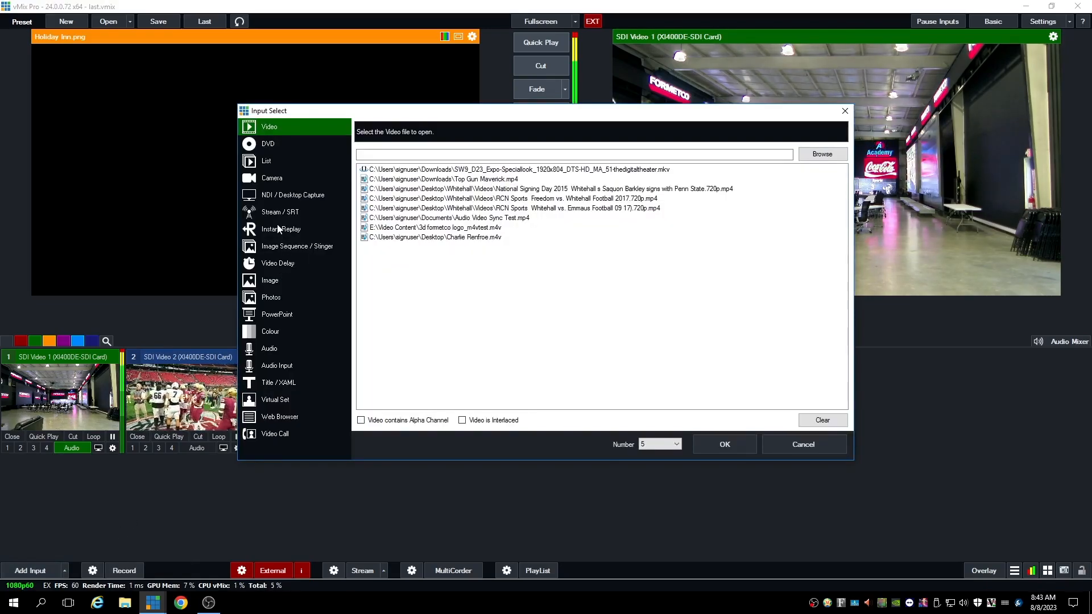
left_click(273, 230)
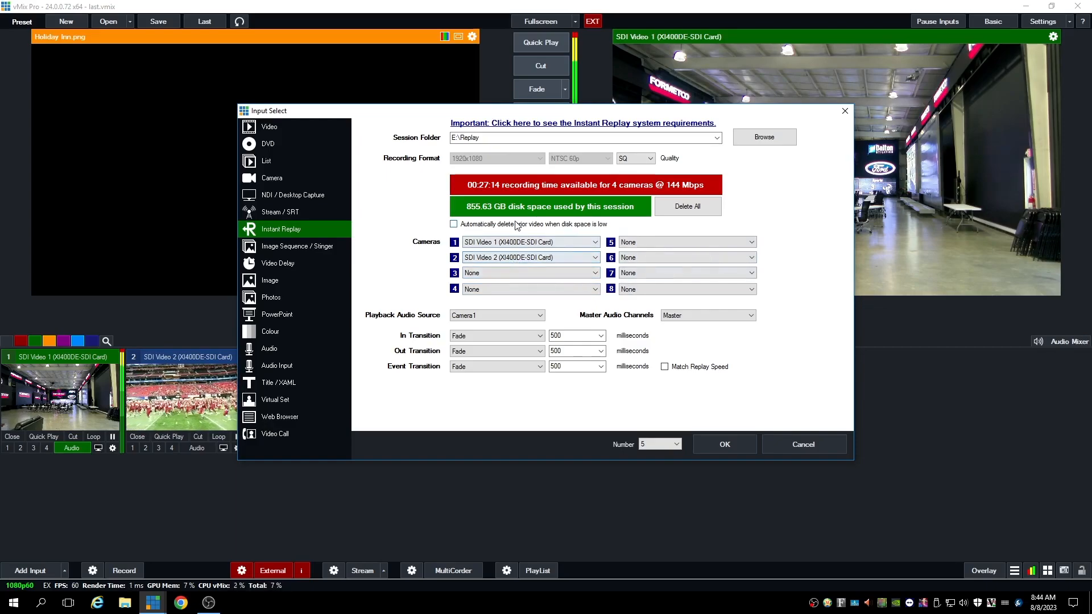
left_click(718, 446)
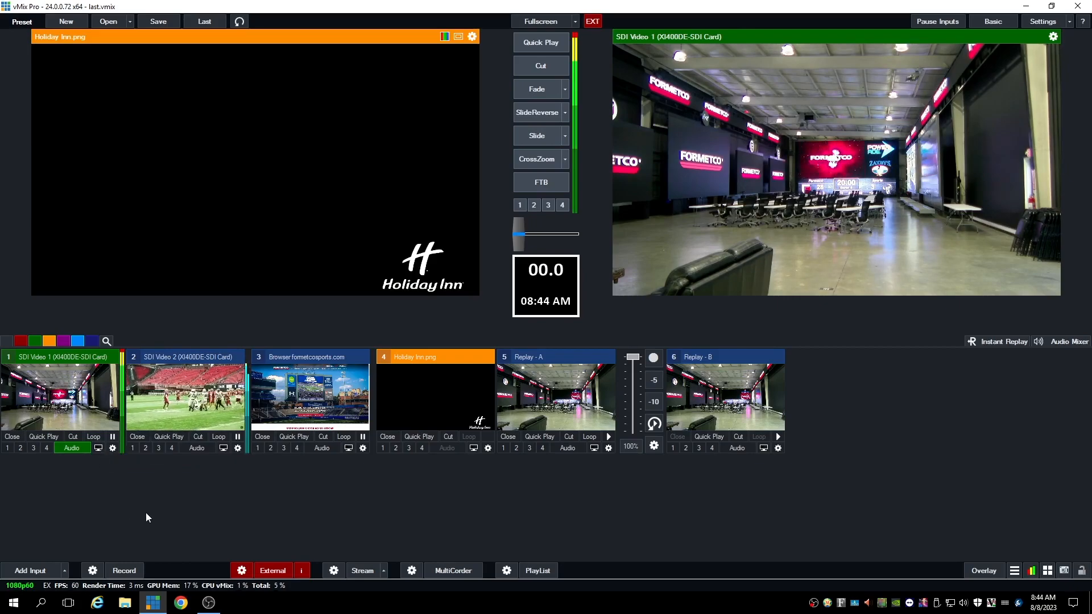
Step: Preview inputs 1 and 2 in turn, send SDI Video 2 to the output, and cut back to SDI Video 1
key("1")
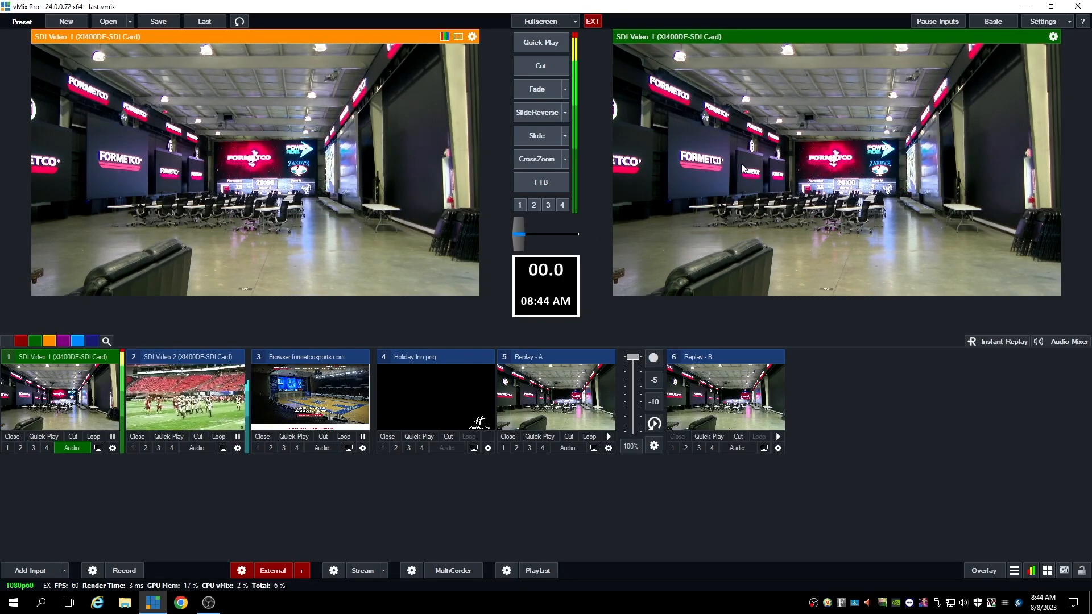
key("2")
key("Return")
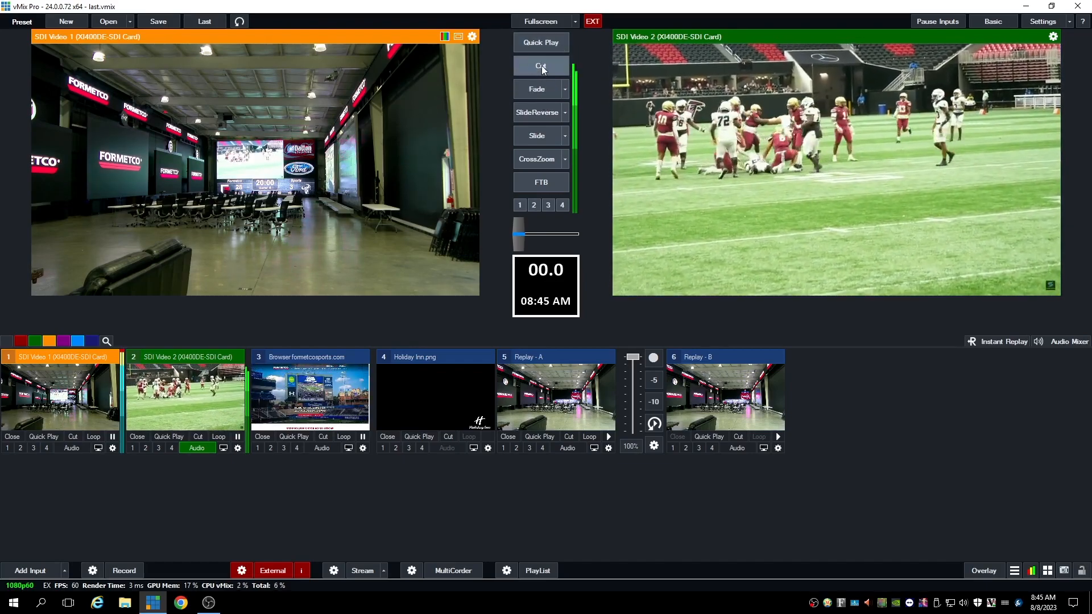
left_click(541, 66)
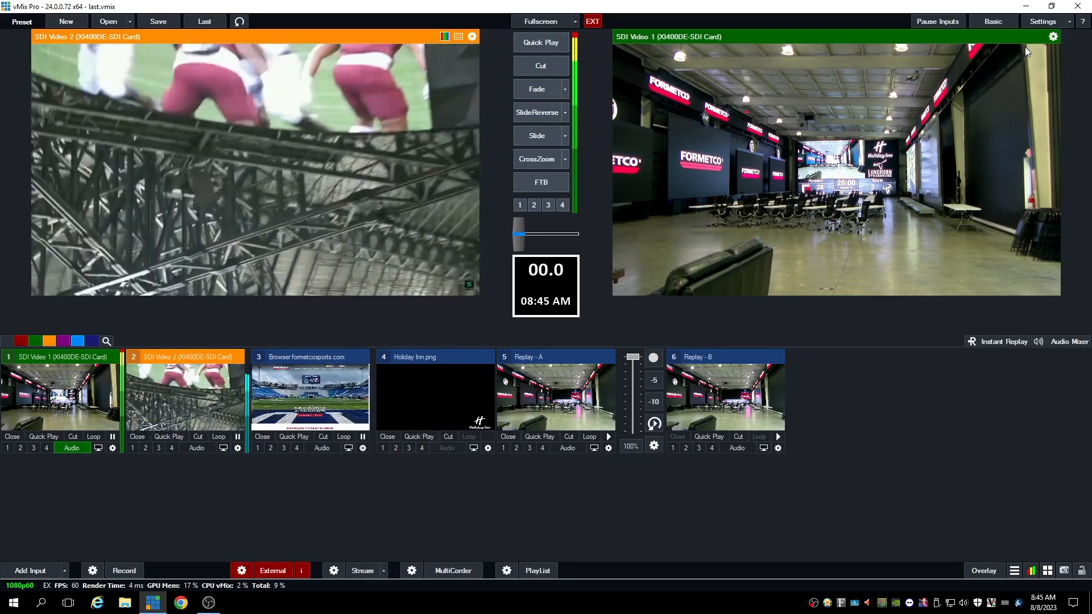
Step: Start adding a new keyboard shortcut in the shortcut settings
left_click(1042, 21)
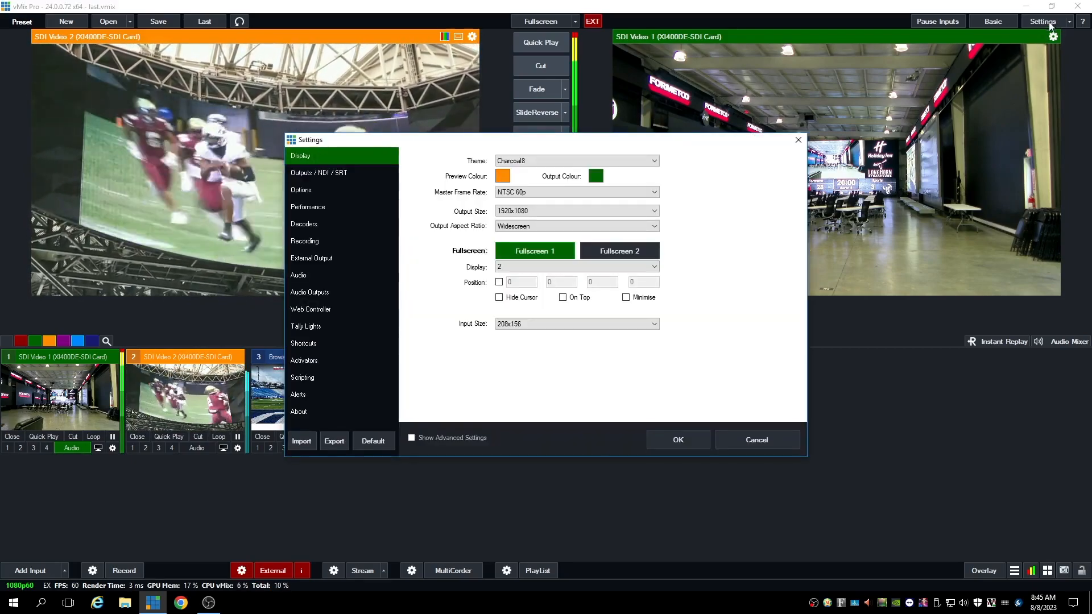
left_click(305, 343)
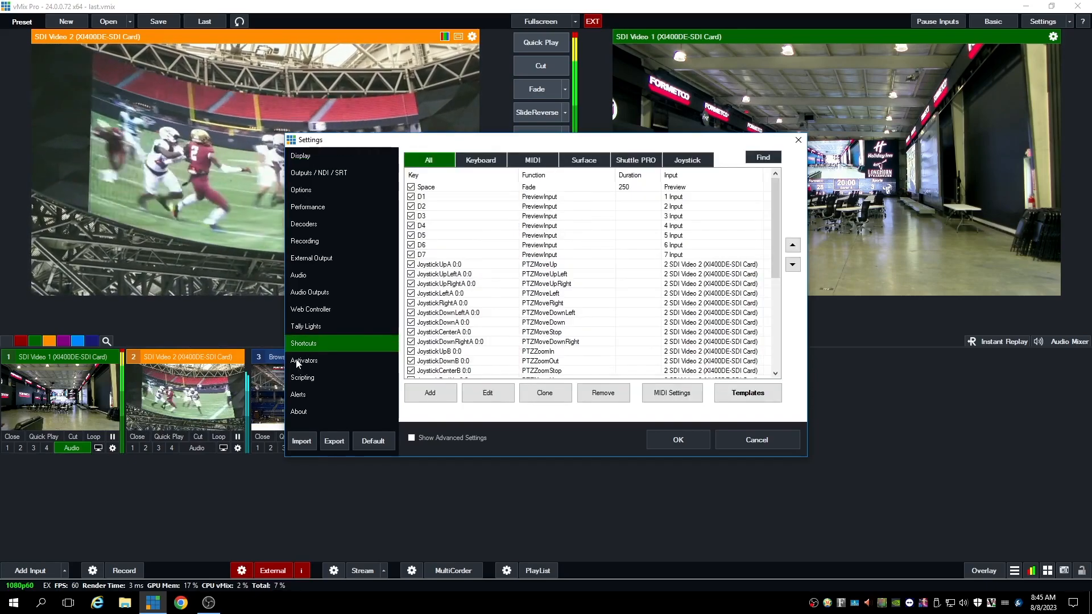
left_click(487, 162)
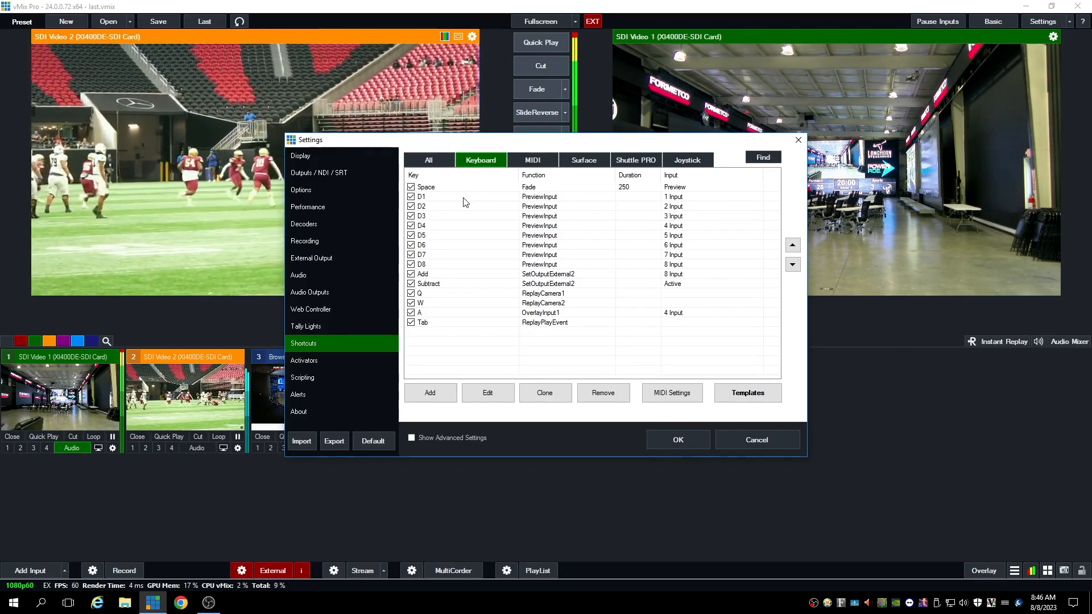
left_click(431, 392)
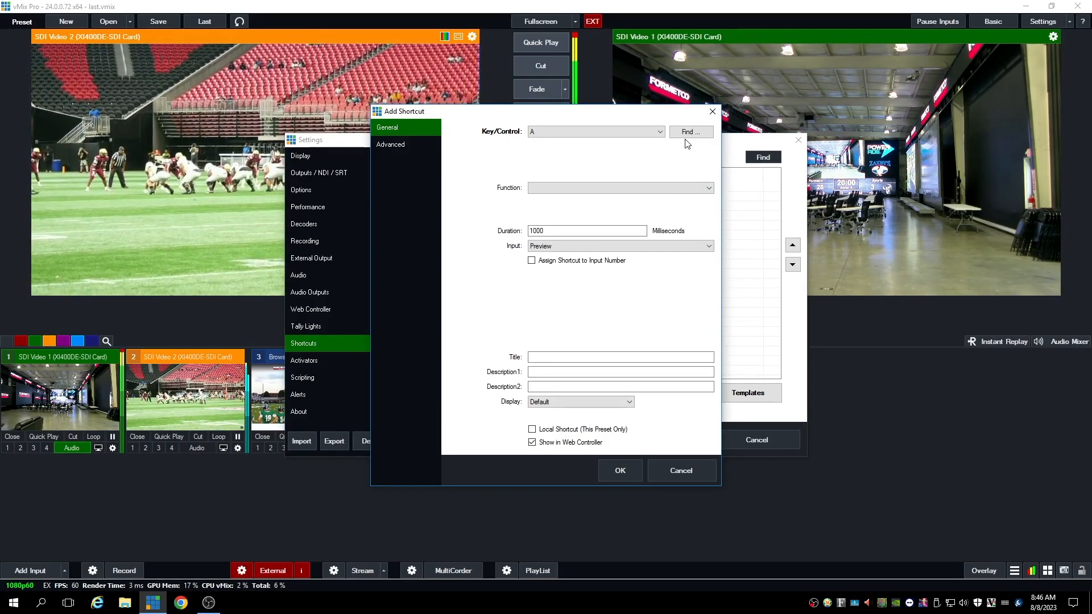
left_click(609, 132)
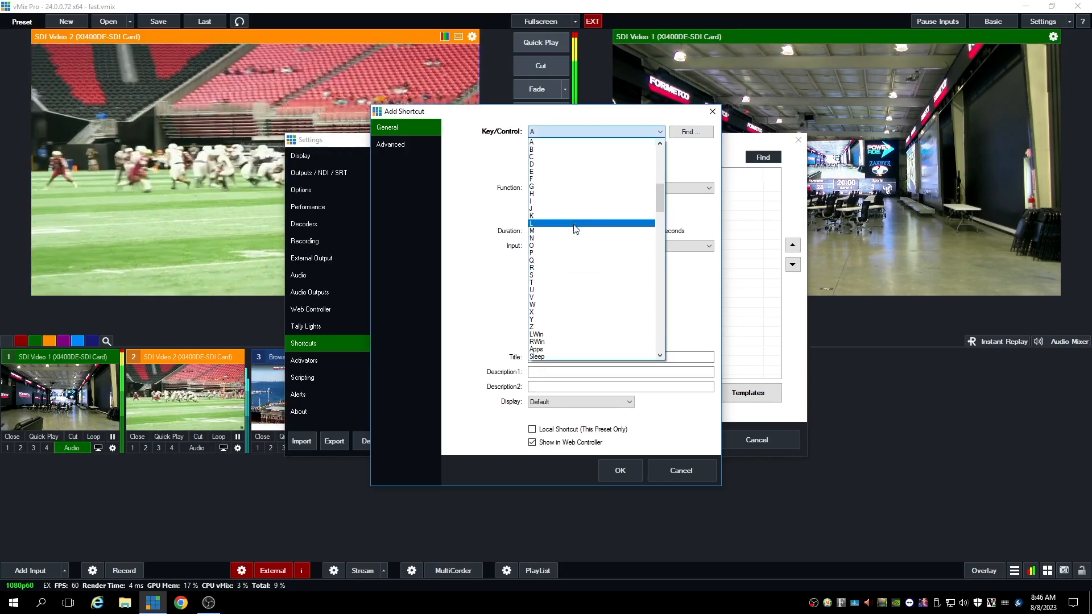
scroll(580, 271, "down", 7)
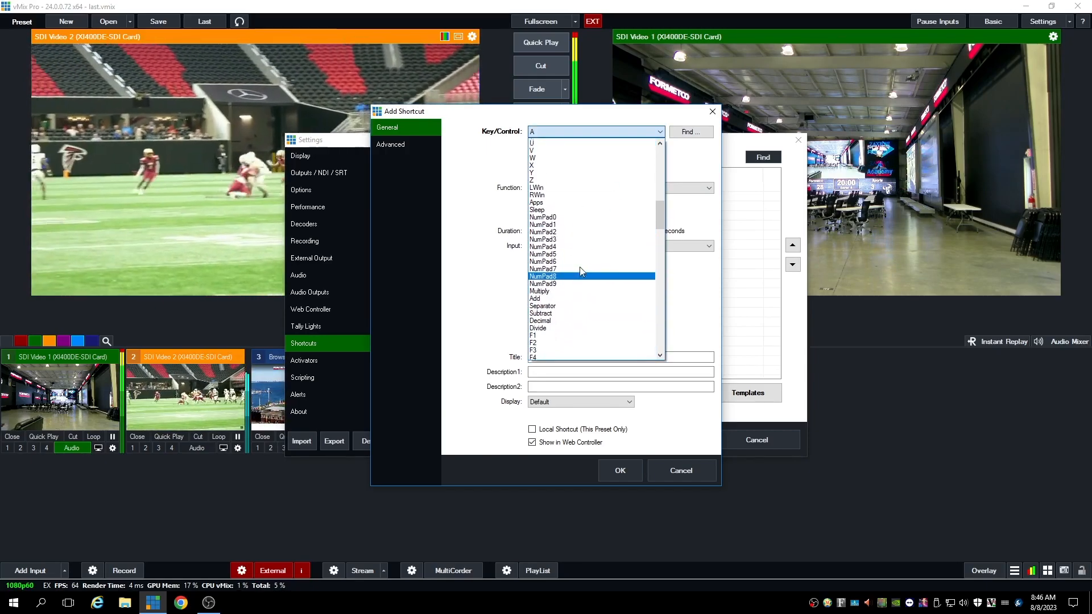
scroll(580, 262, "up", 3)
left_click(701, 150)
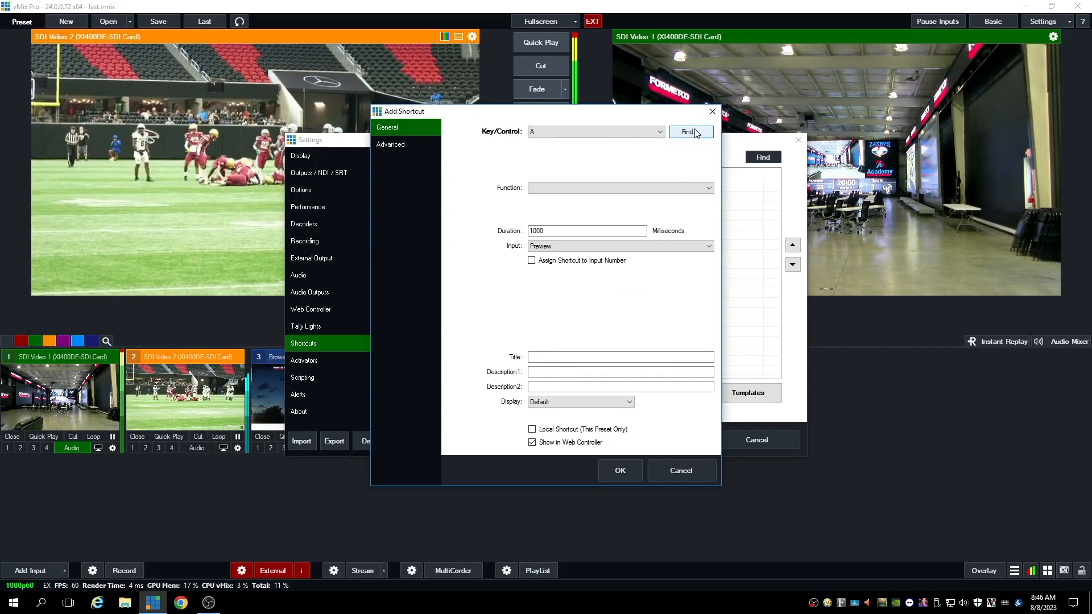
Step: Assign NumPad1 as the new shortcut's control using key detection
left_click(695, 135)
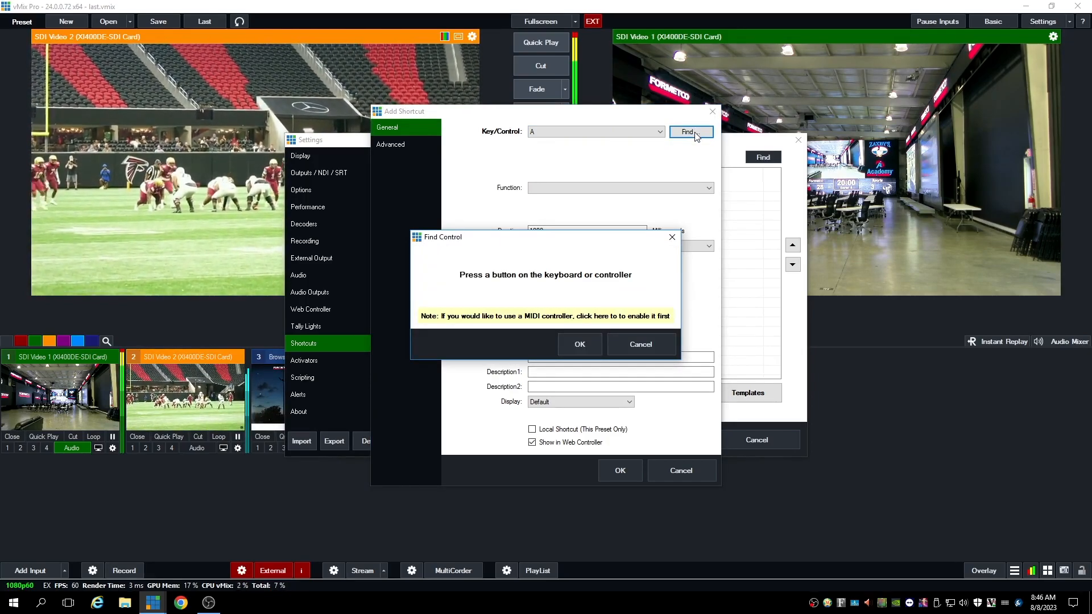
key("KP_1")
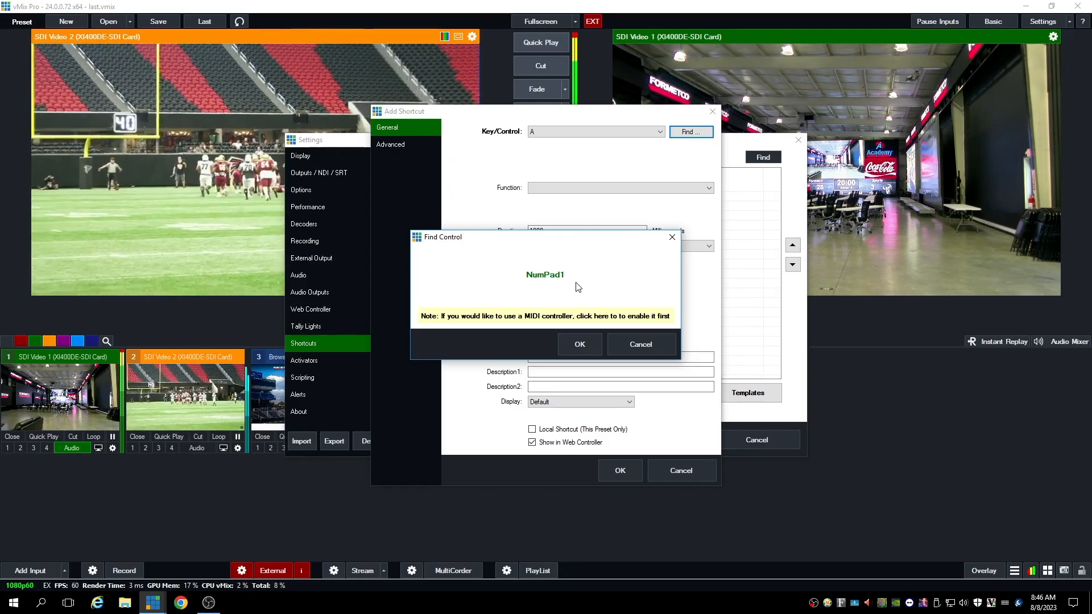
left_click(583, 346)
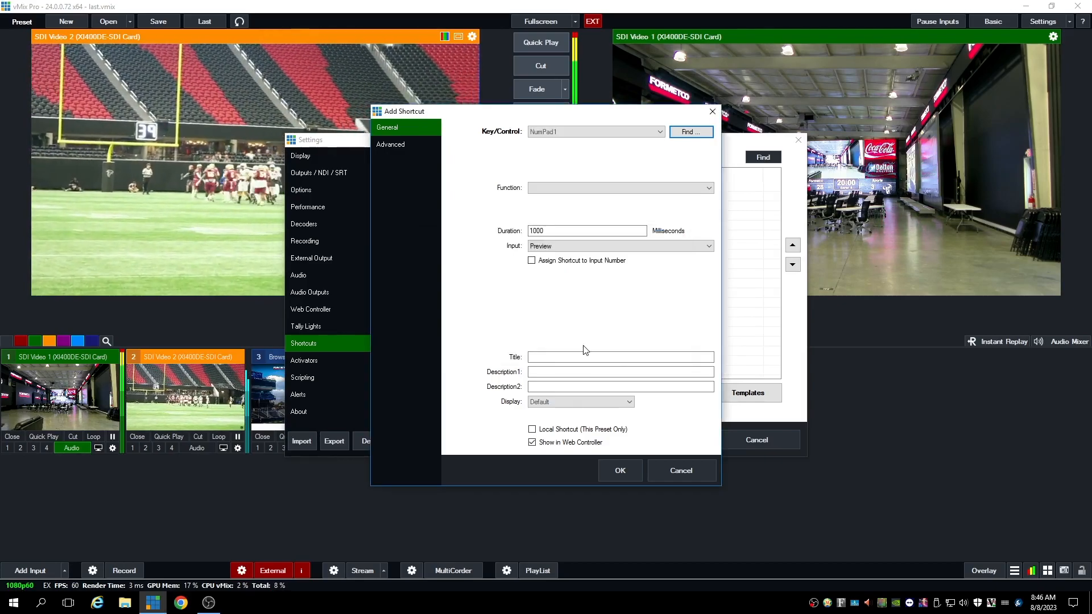
Step: Examine the functions available for the NumPad1 shortcut across categories such as General, Audio, Transition, Output, Title, Overlay, Replay, PTZ, Preset and DataSources
left_click(700, 190)
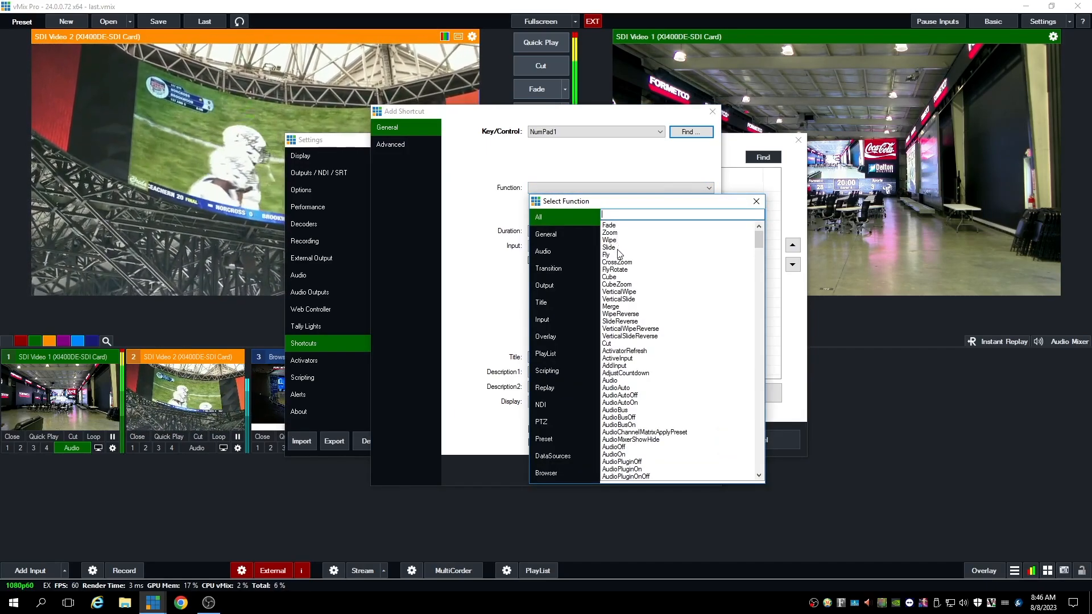
left_click(553, 233)
left_click(548, 252)
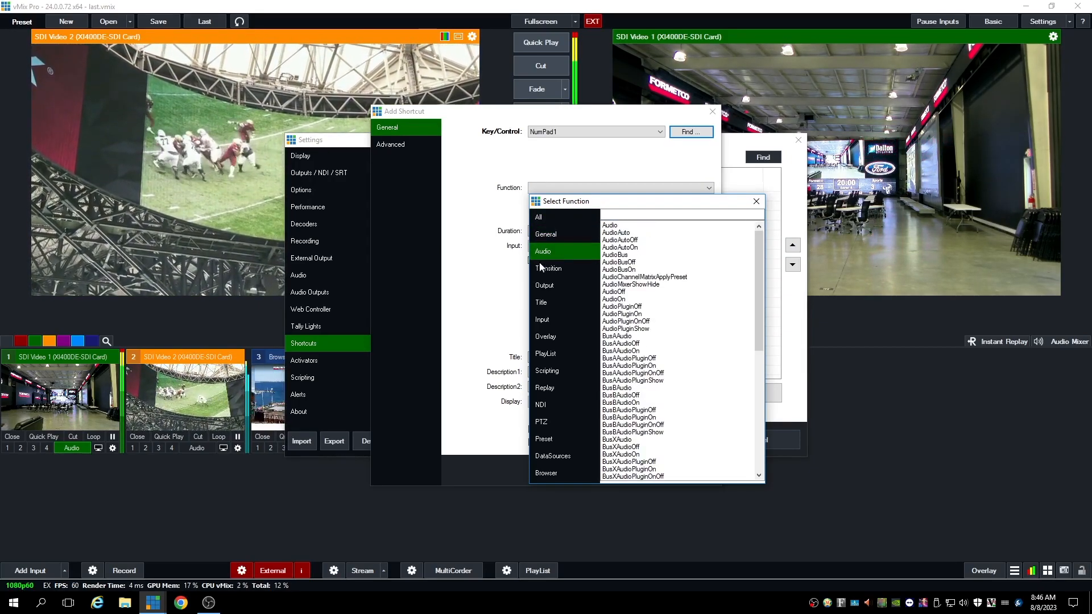
left_click(550, 269)
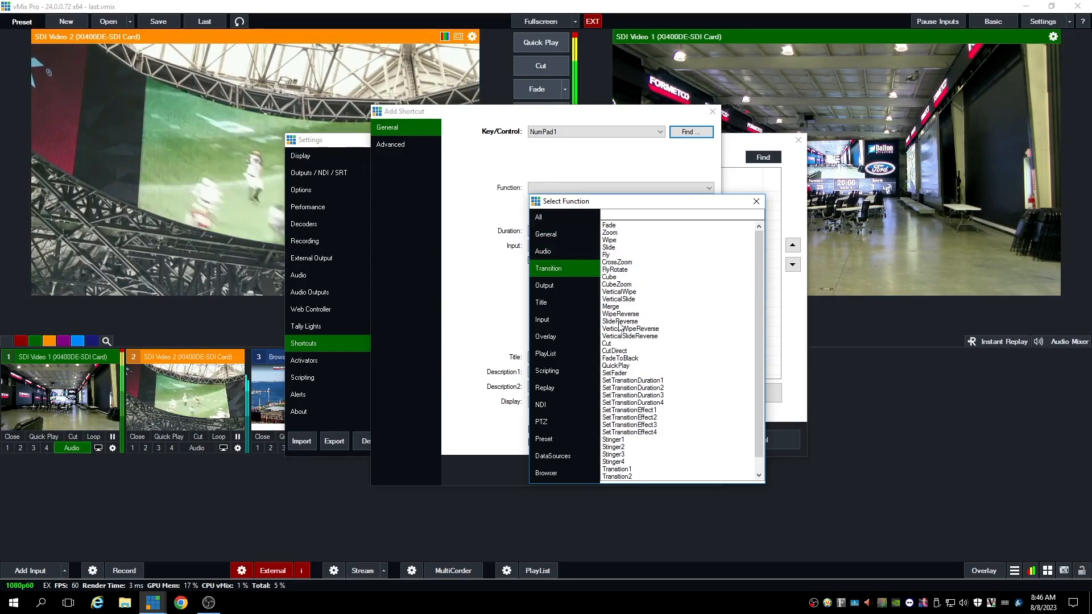
left_click(550, 287)
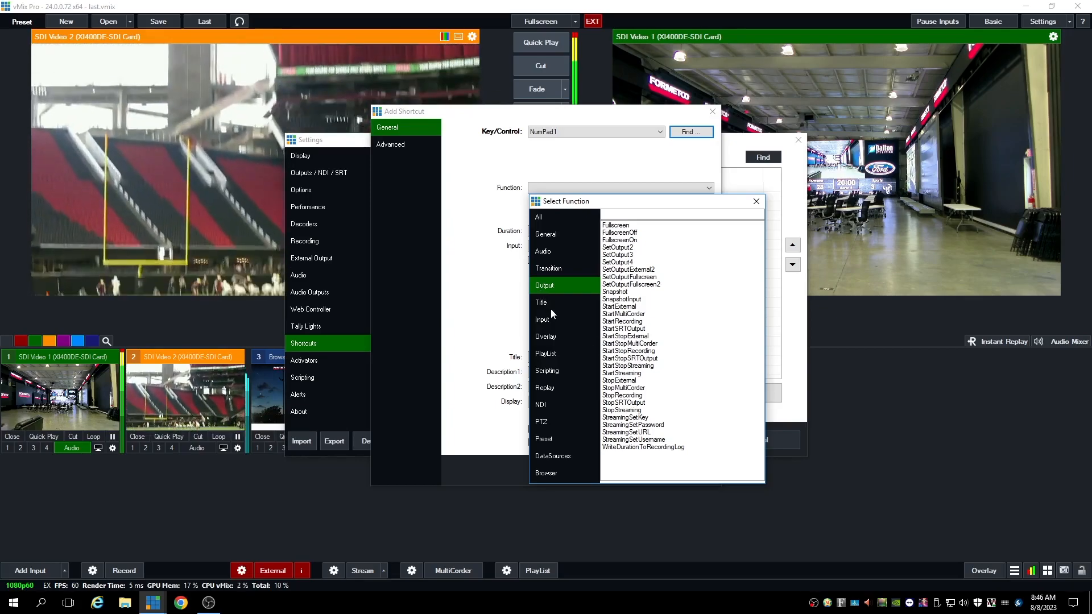
left_click(550, 300)
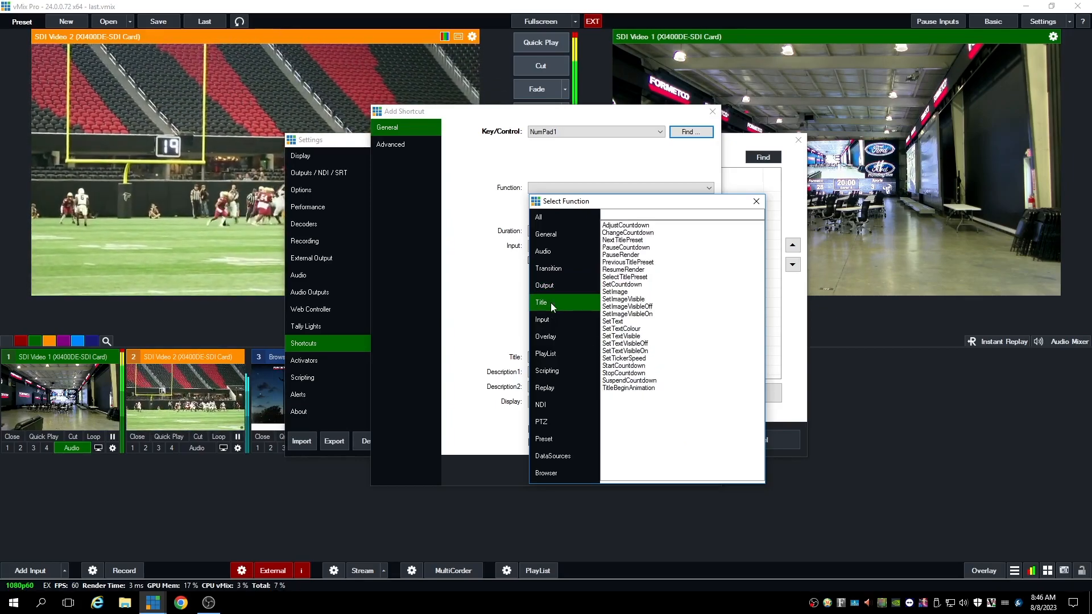
left_click(552, 319)
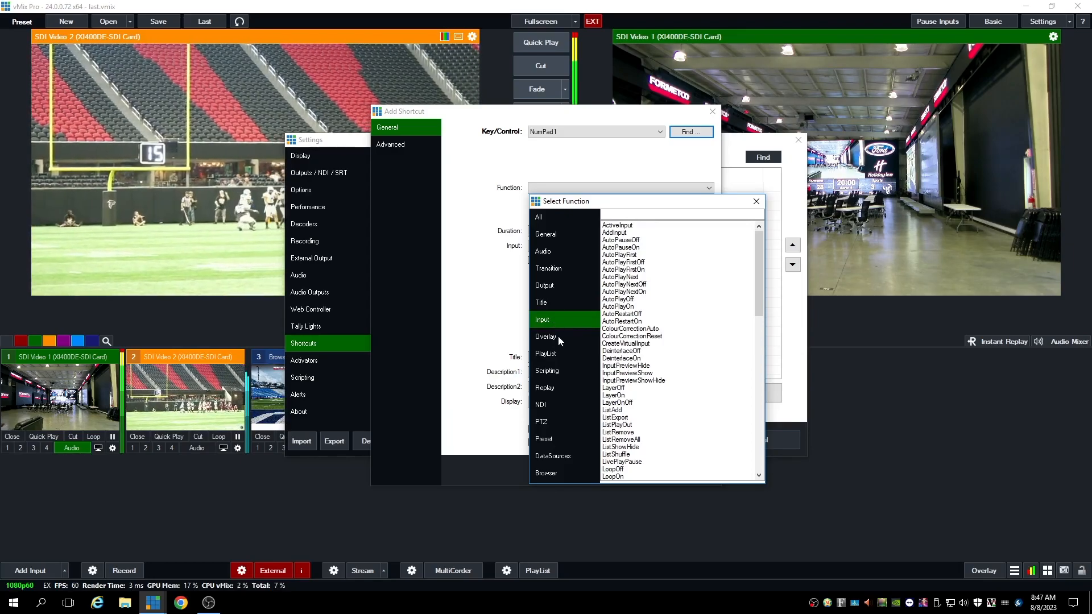
left_click(558, 336)
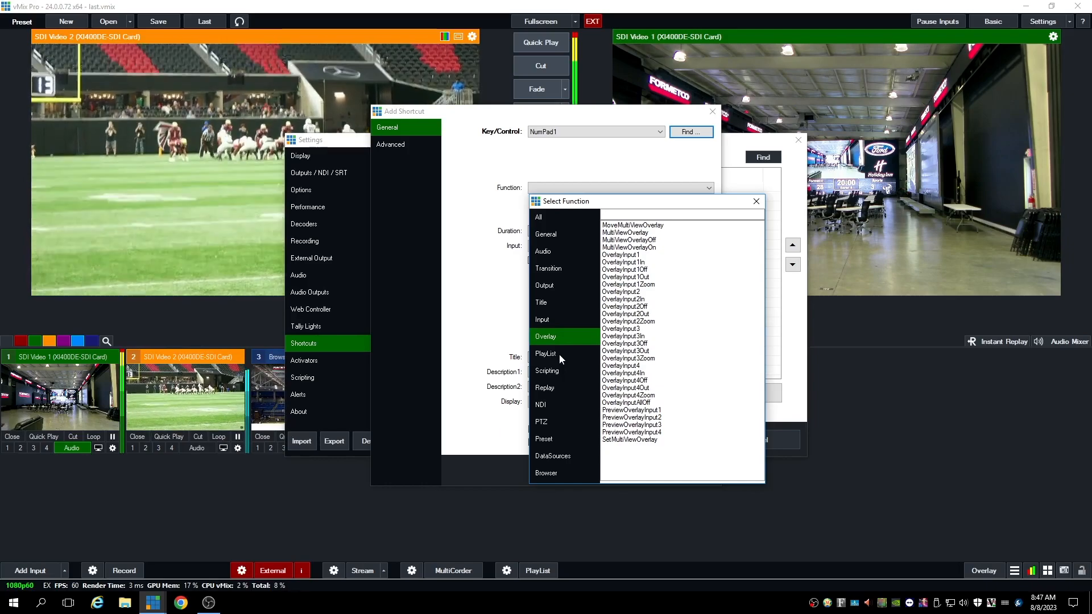
left_click(558, 353)
left_click(554, 369)
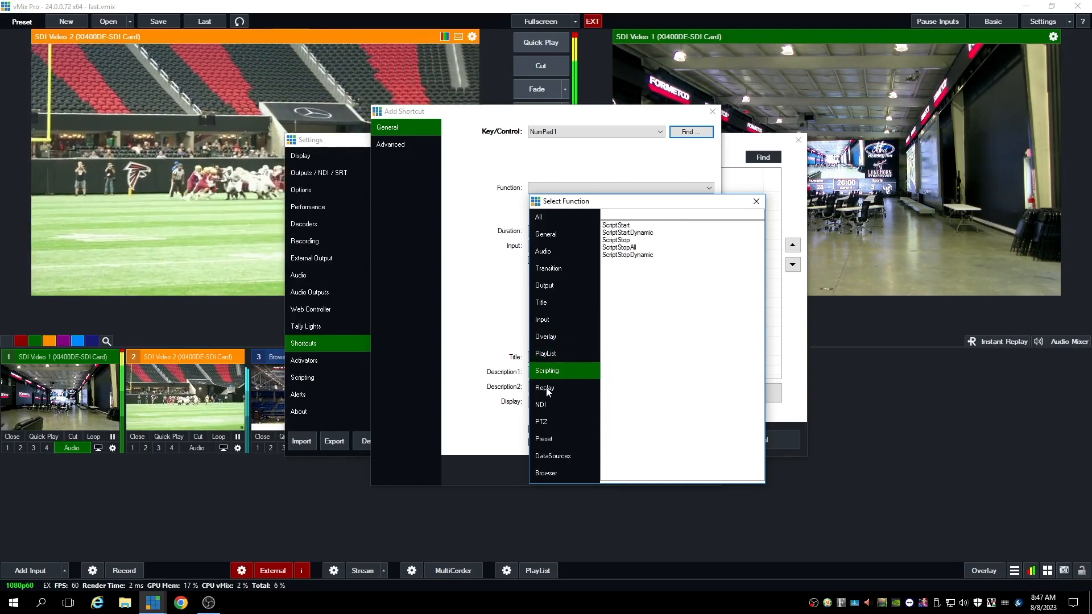
left_click(546, 388)
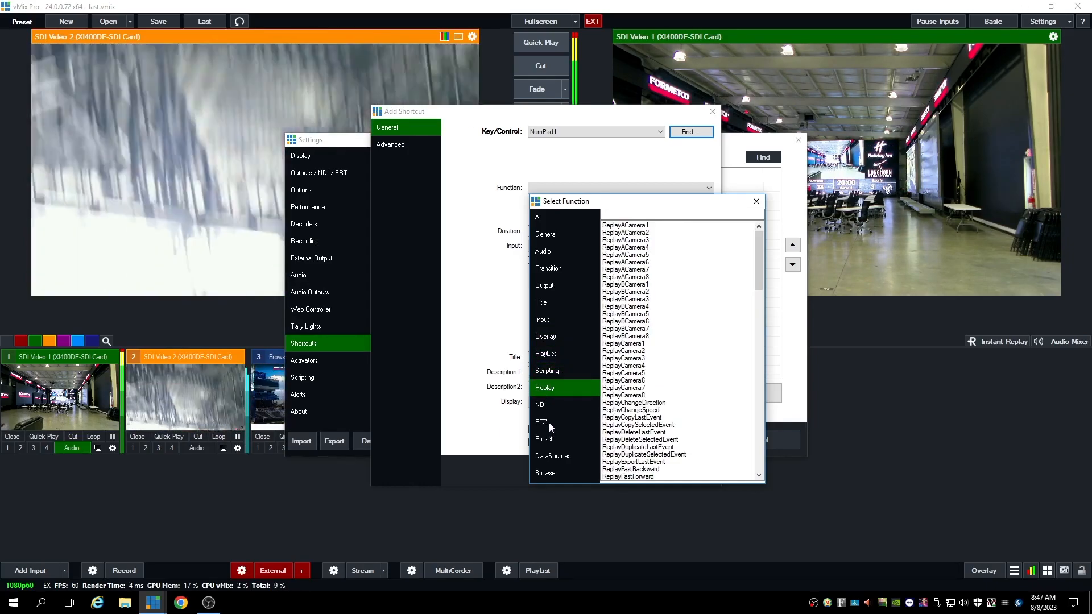
left_click(541, 423)
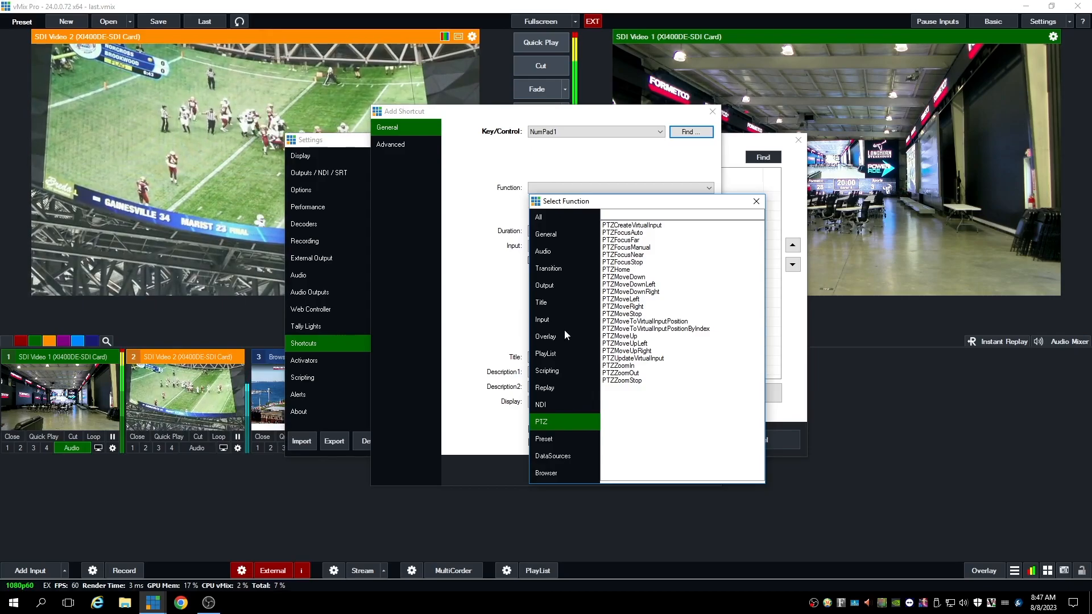
left_click(565, 438)
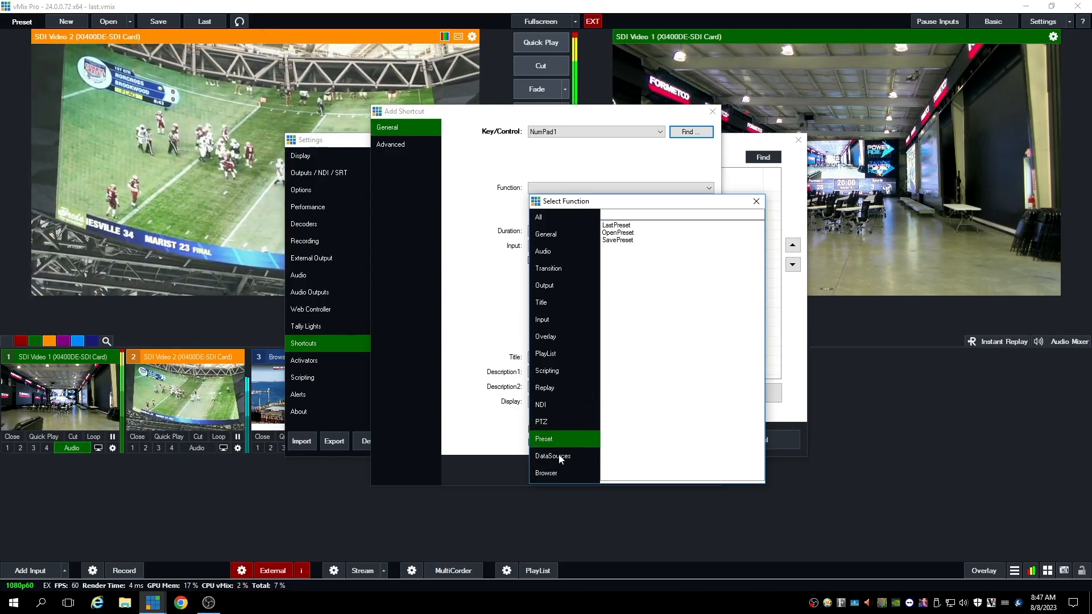
left_click(555, 459)
Step: Look through the full list of Input functions, and discard the unfinished shortcut and the settings without saving
left_click(550, 320)
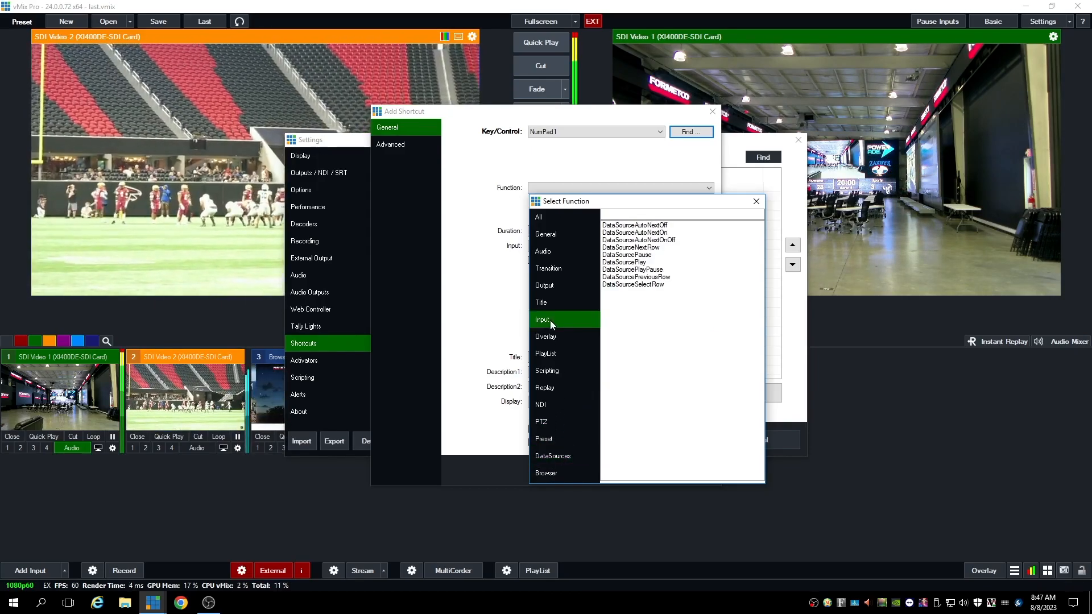
scroll(705, 275, "down", 15)
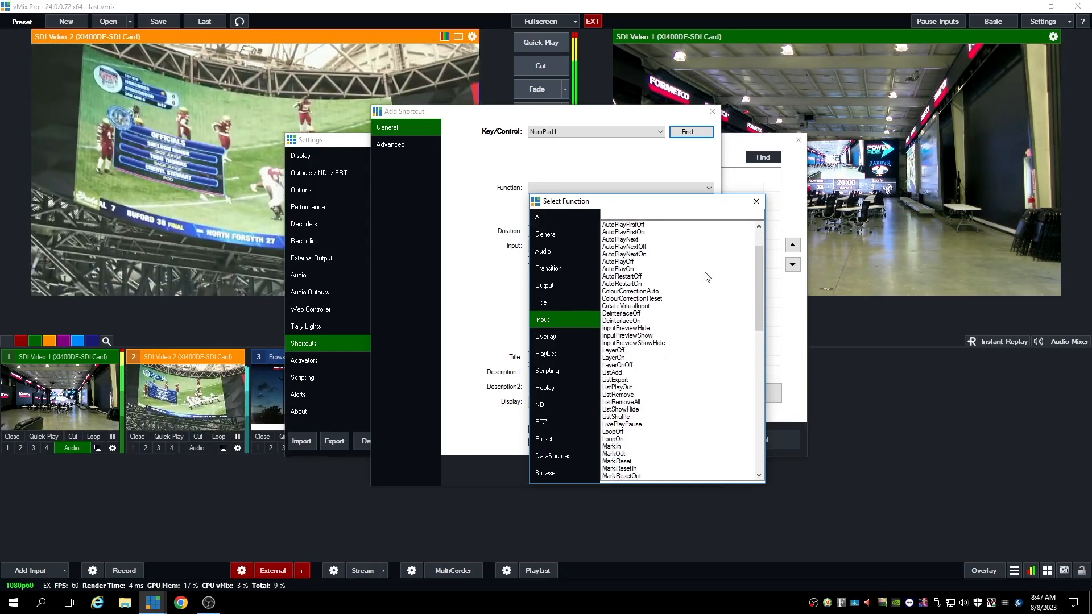
scroll(708, 271, "down", 8)
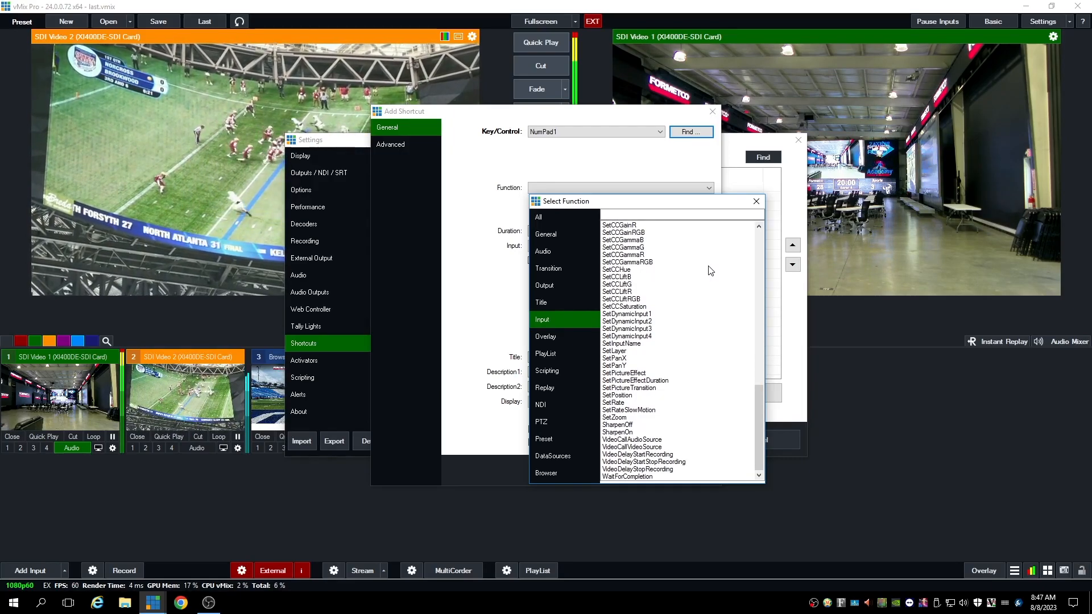
left_click(755, 201)
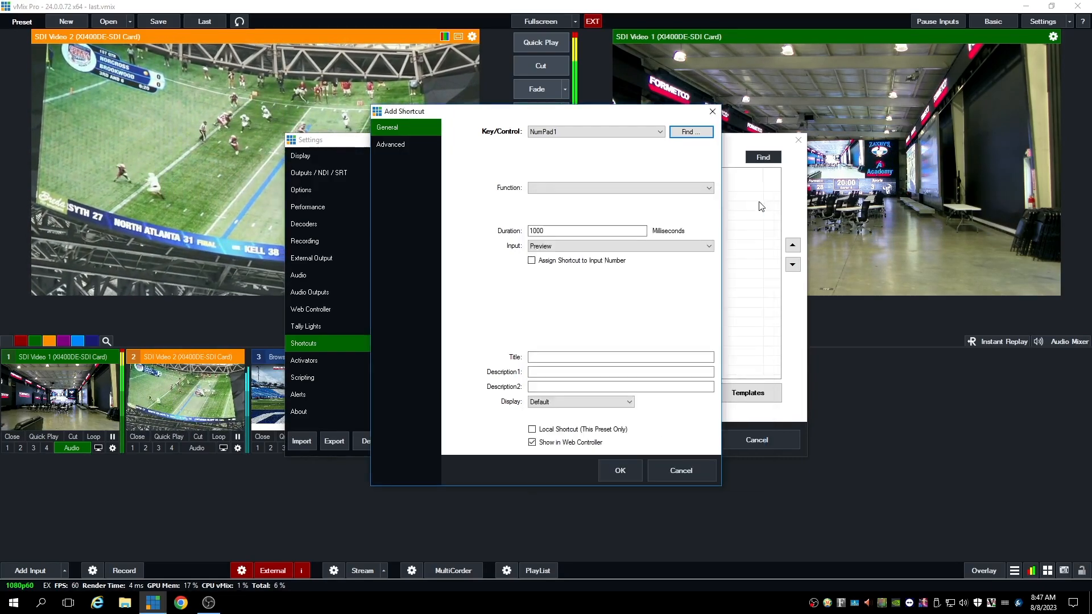
left_click(713, 110)
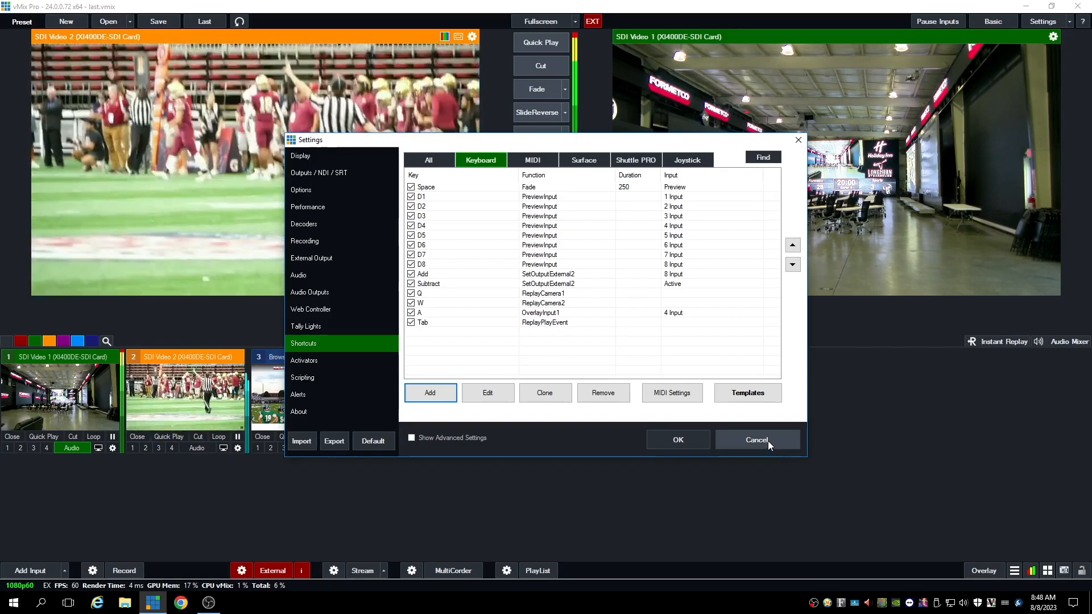
left_click(764, 440)
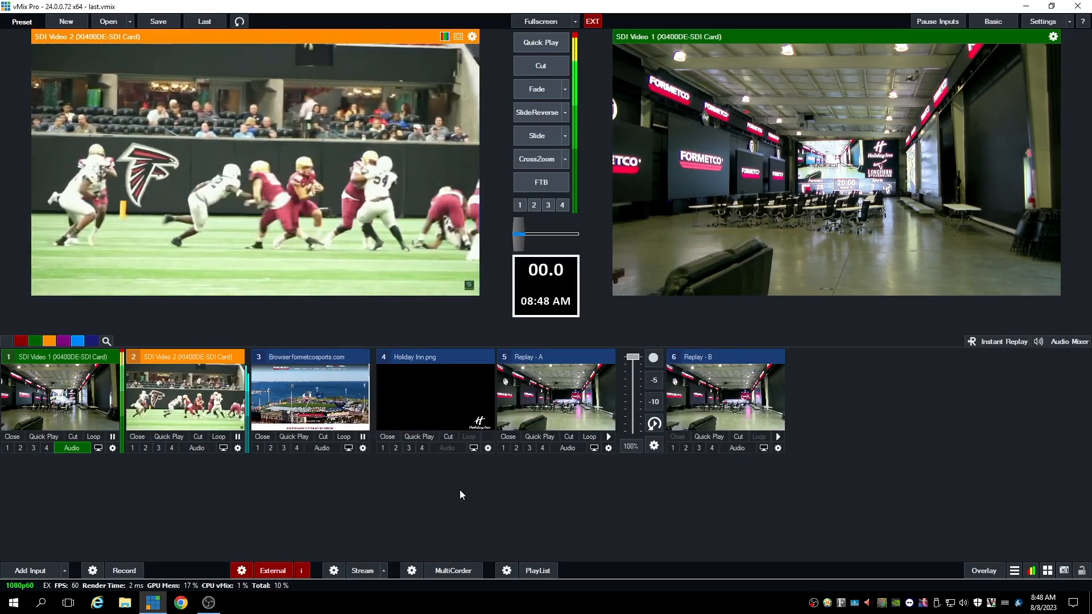
Step: Preview the browser input 3, fade it to the output, and fade back to SDI Video 1
key("3")
key("space")
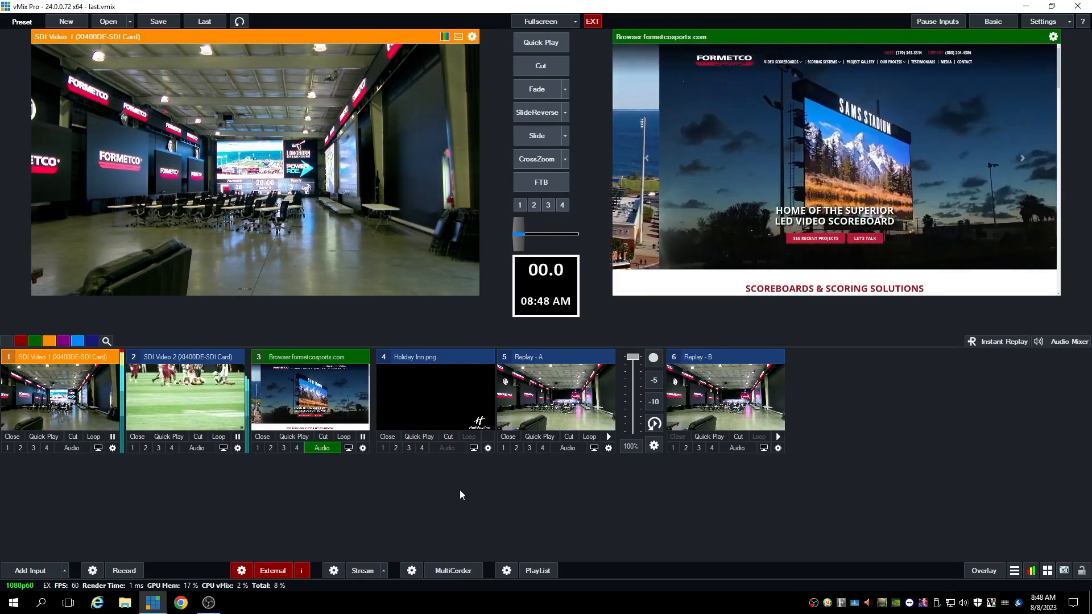
key("space")
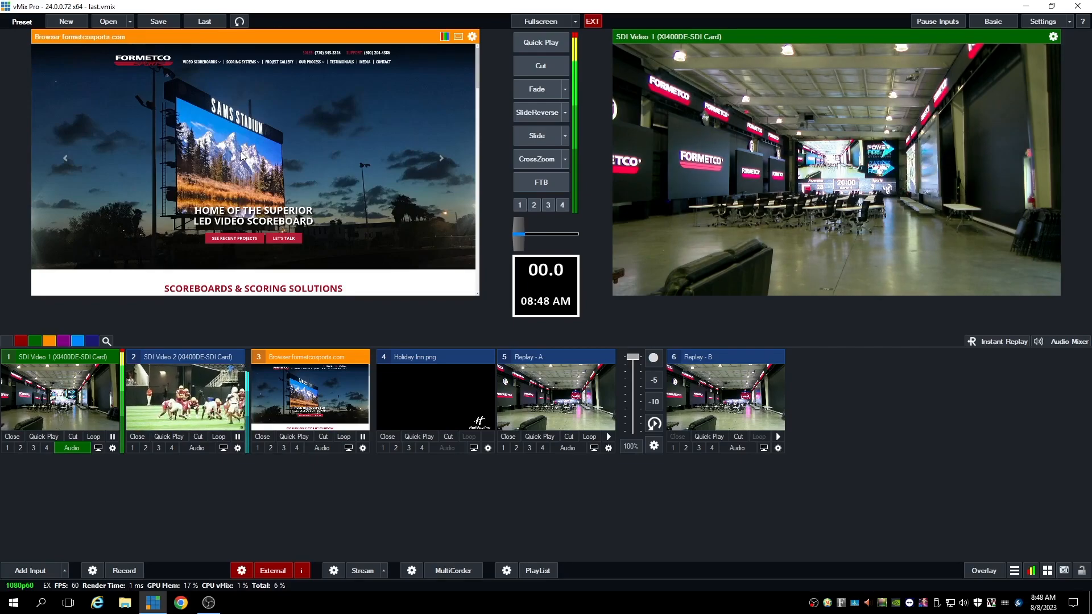
Step: Enable keyboard interaction for the previewed browser input and open the website's Outdoor FTX page in it
right_click(272, 161)
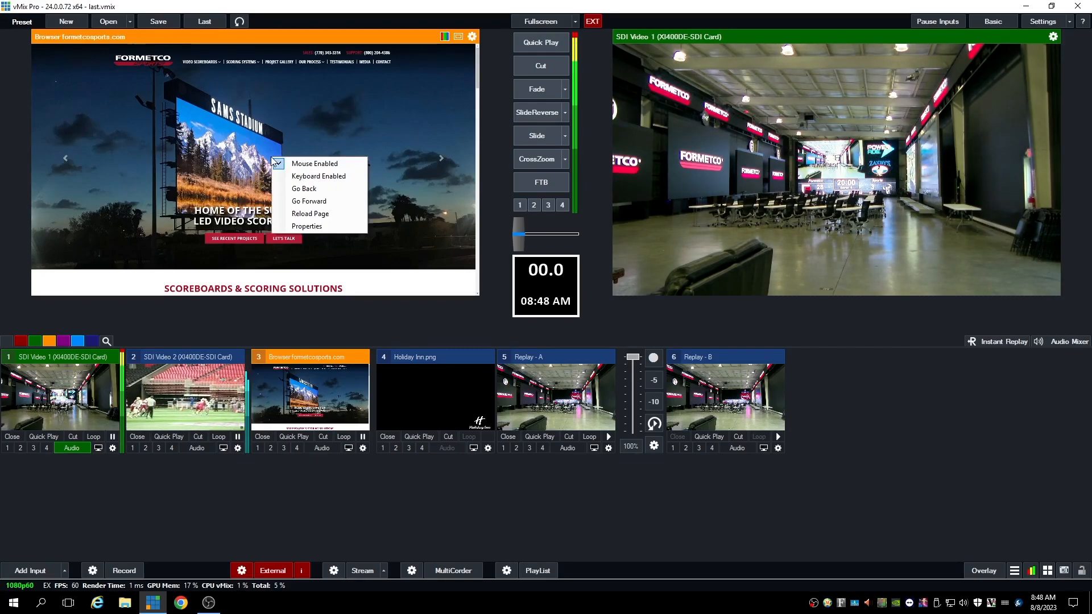
left_click(298, 176)
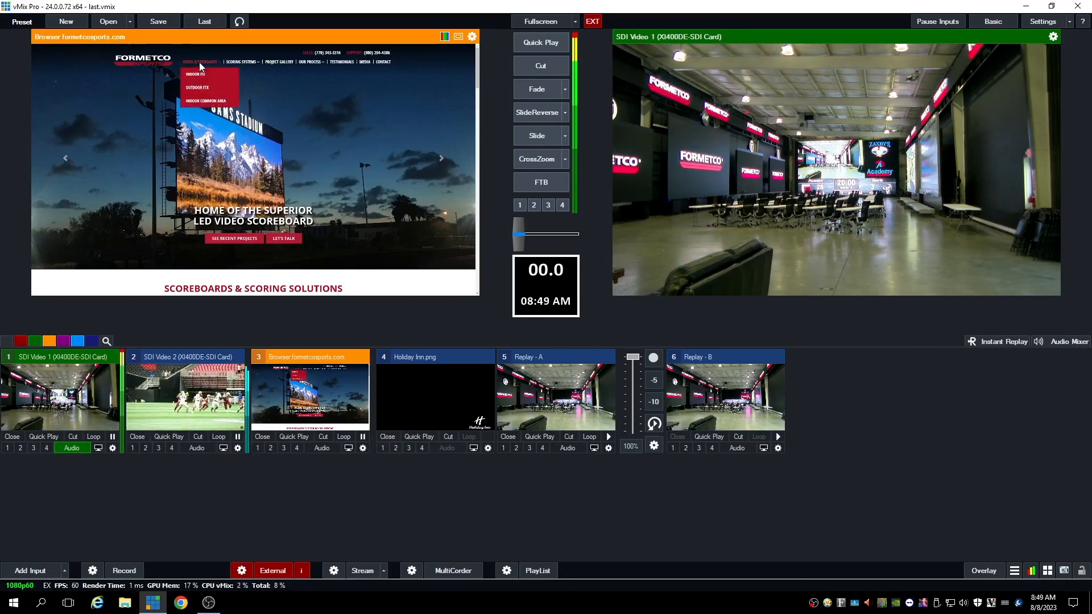
left_click(199, 87)
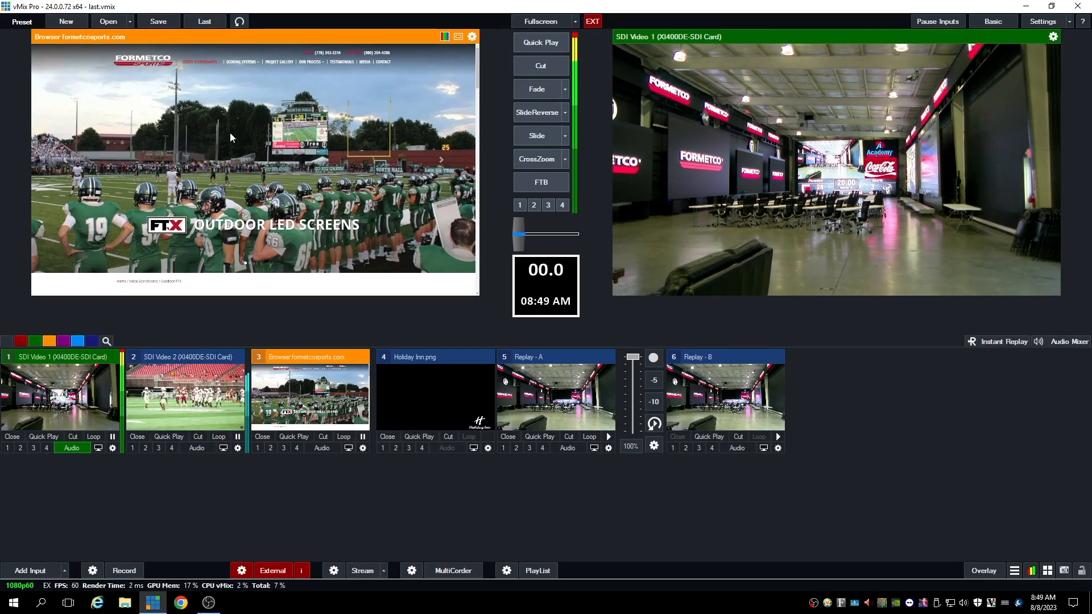
Step: Scroll down past the Formetco FTX Difference section of the previewed web page and cut the browser input to the output
scroll(230, 133, "down", 5)
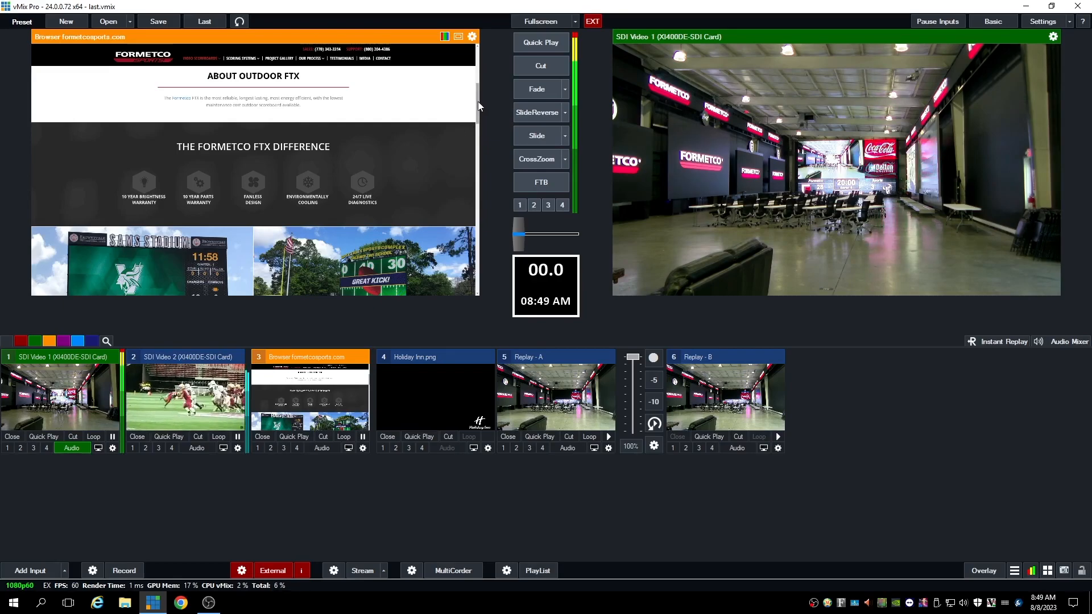
left_click_drag(476, 103, 479, 166)
left_click(536, 64)
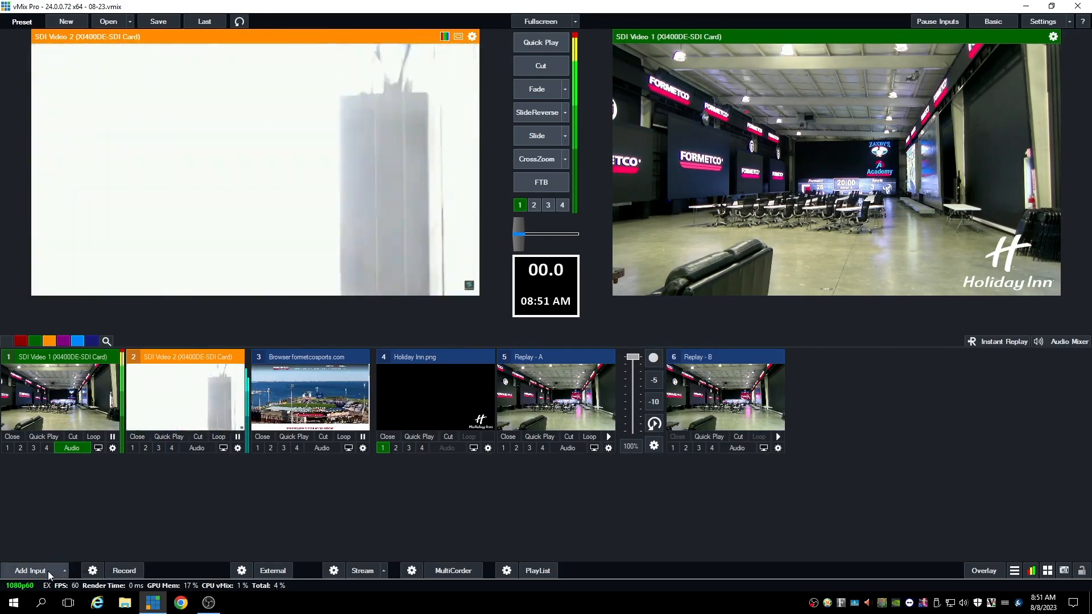
Step: Try enabling automatic deletion of prior video when disk space is low in a new Instant Replay input, and cancel
left_click(48, 571)
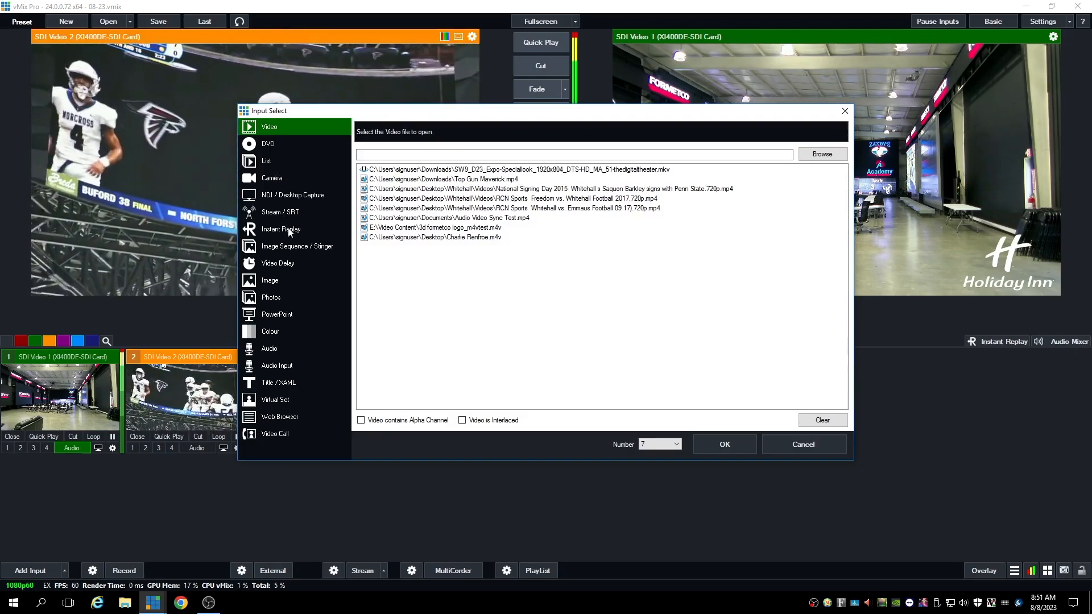
left_click(281, 229)
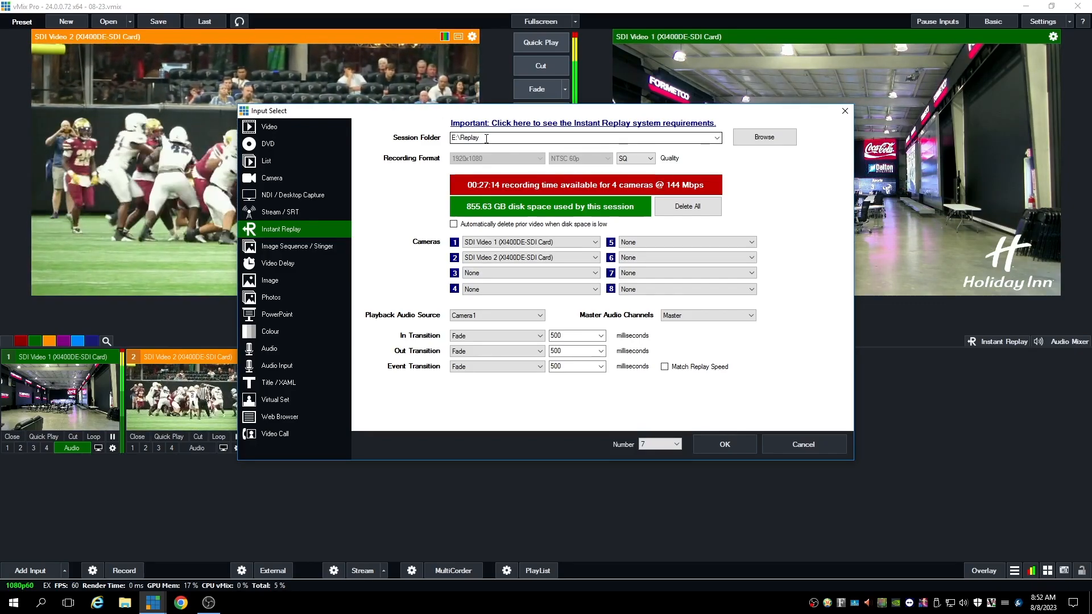
left_click(458, 224)
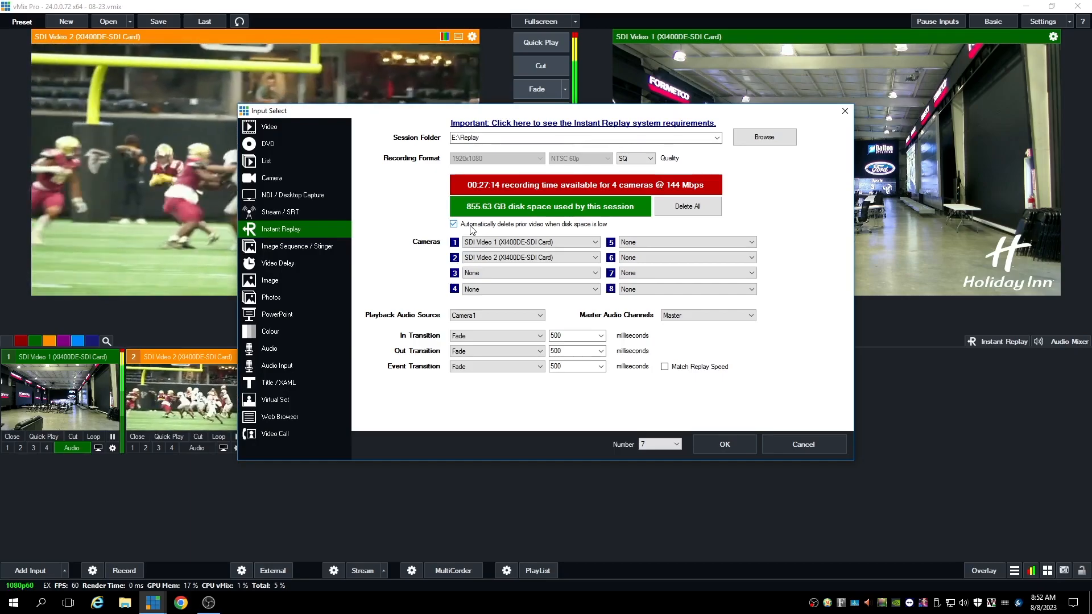
left_click(811, 452)
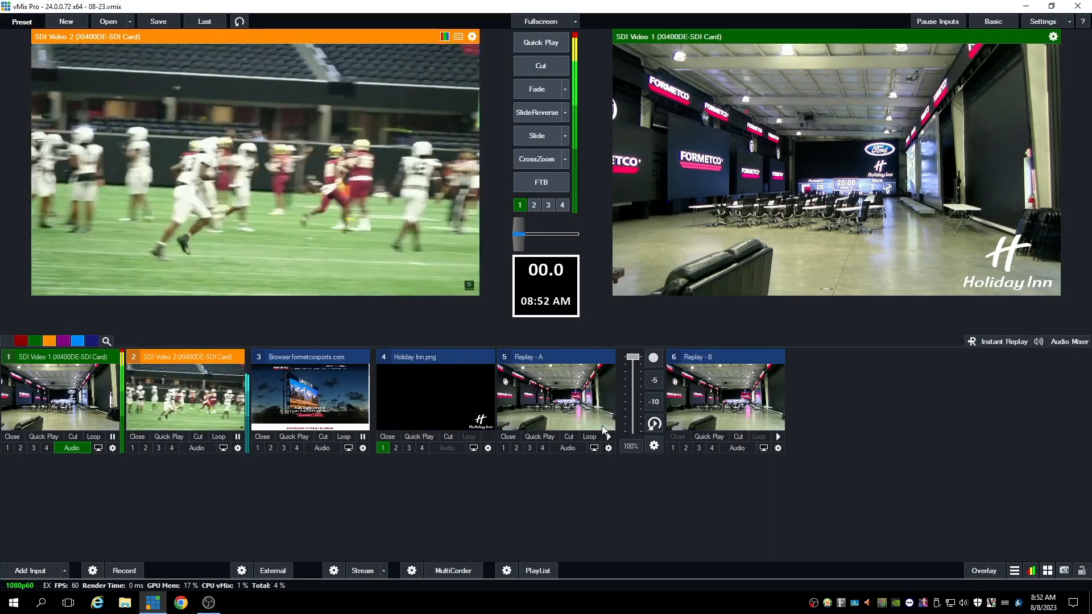
Step: Show the Instant Replay controls, widen their area slightly, and begin recording the replay cameras
left_click(996, 342)
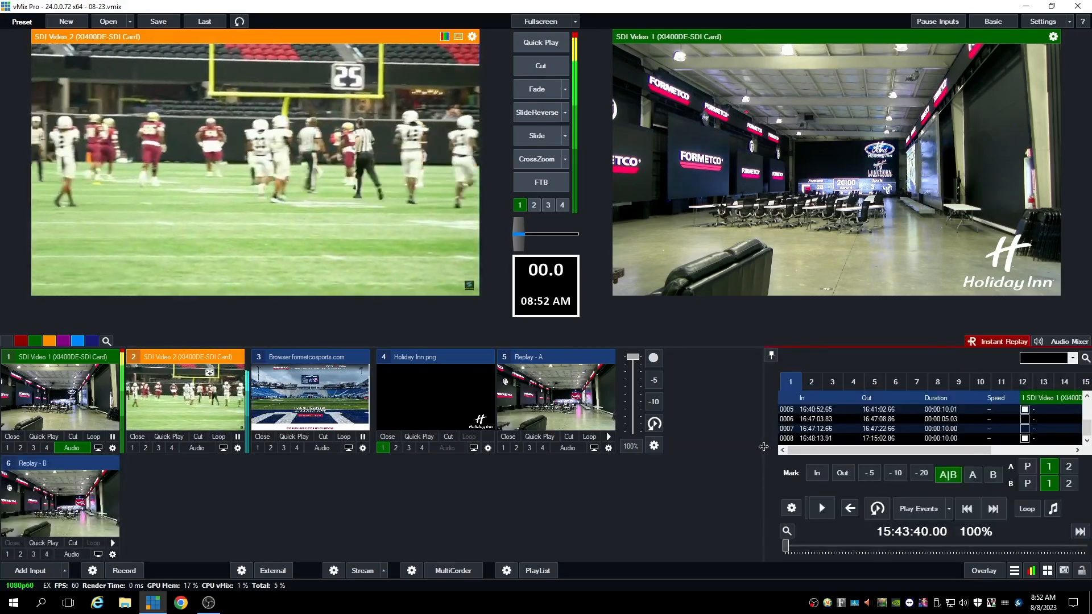
left_click_drag(739, 448, 740, 448)
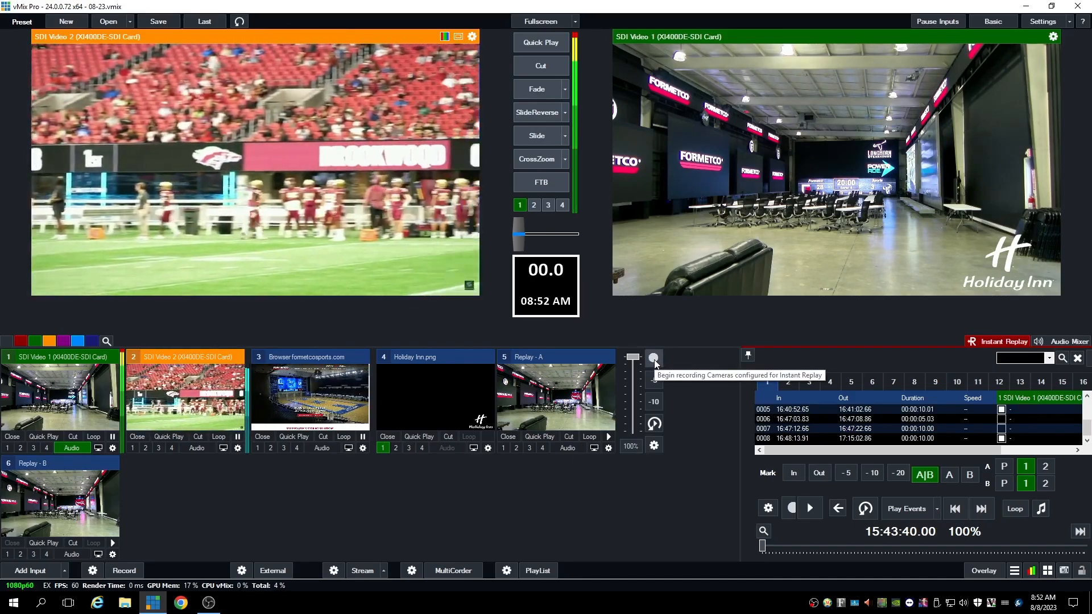
left_click(653, 358)
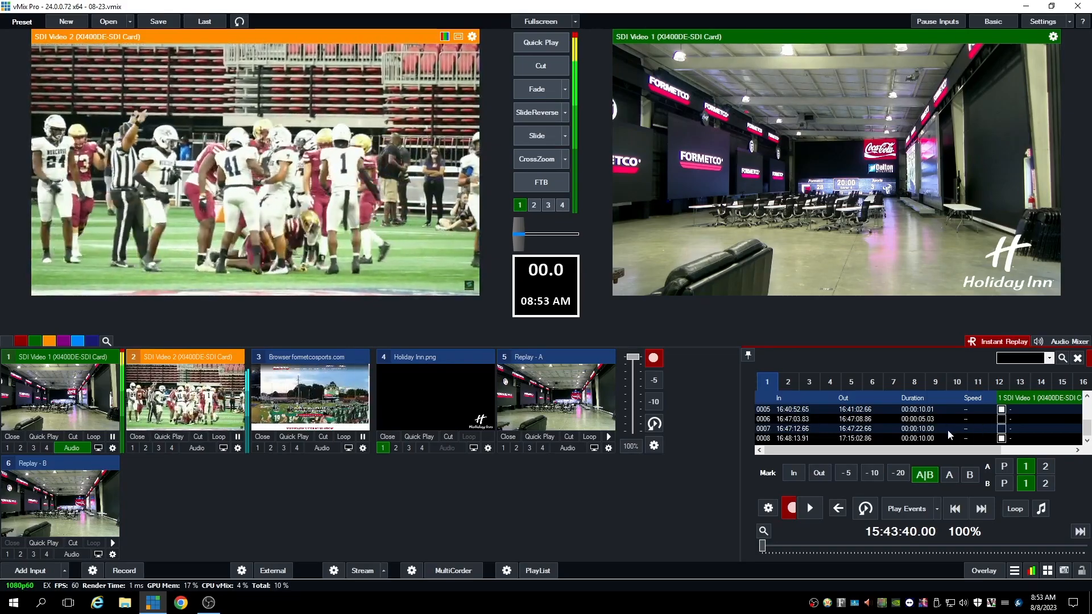
Step: Check the replay event list, mark the last 5 seconds as a new replay event, and play that event to the output
left_click_drag(1087, 431, 1087, 415)
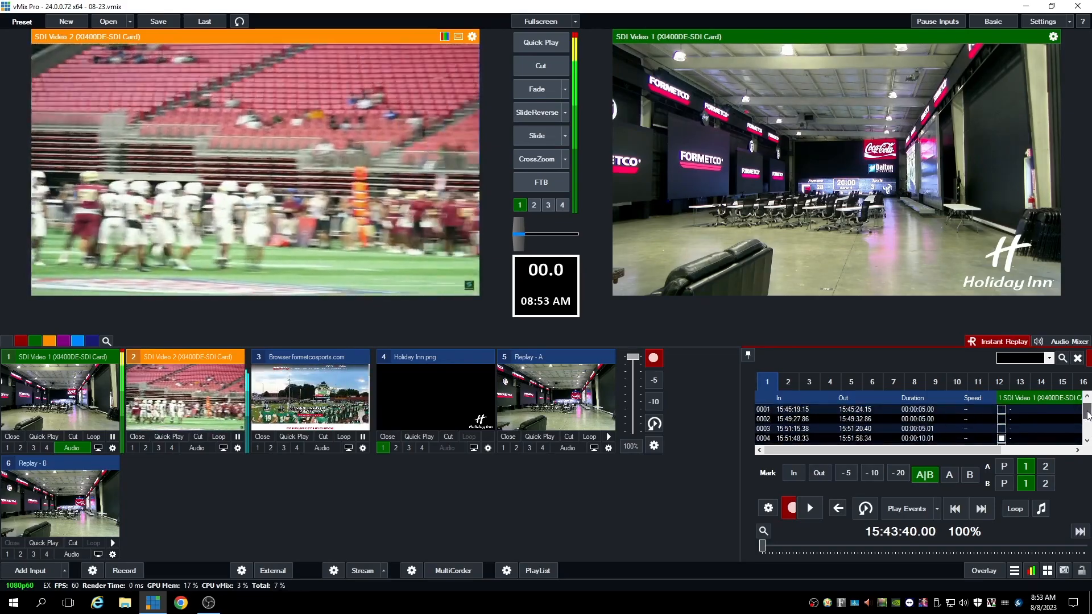
scroll(1087, 422, "down", 2)
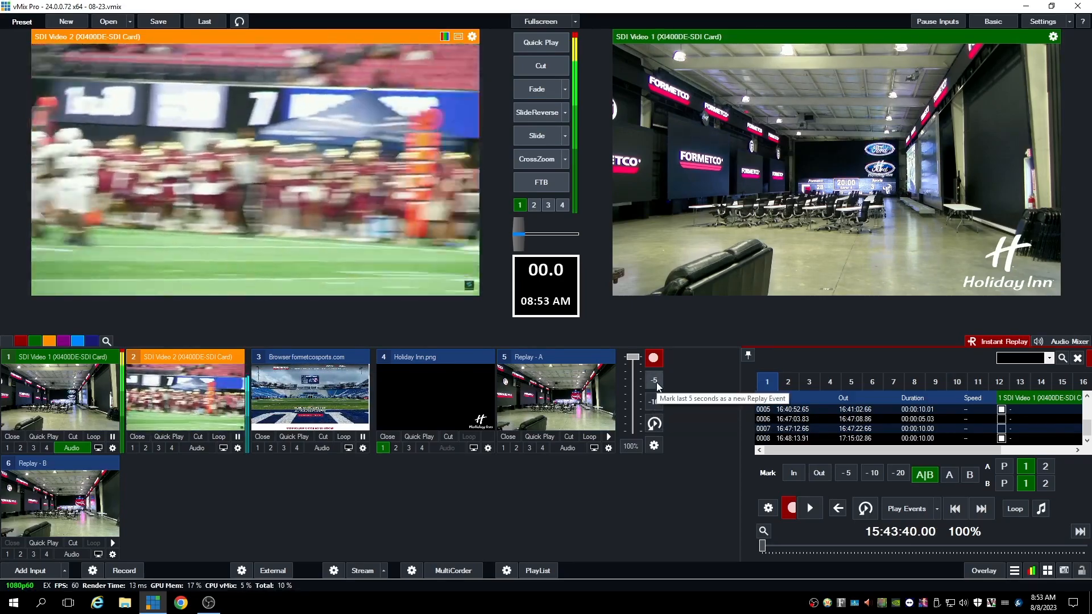
left_click(655, 380)
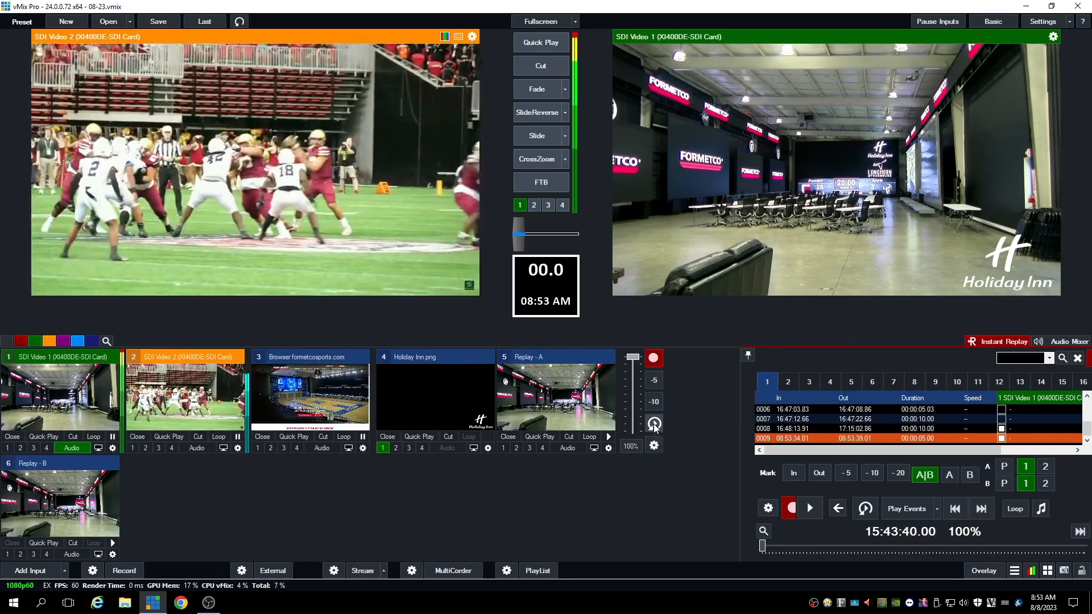
left_click(654, 425)
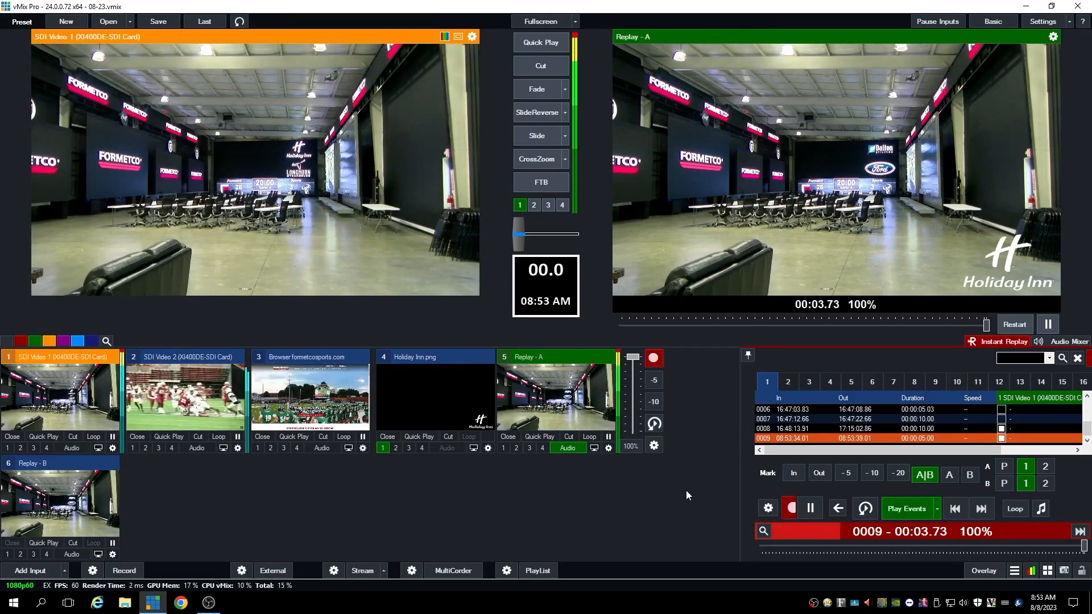
Step: Put SDI Video 2 in the preview and switch it to the output, keeping the replay speed at full
key("2")
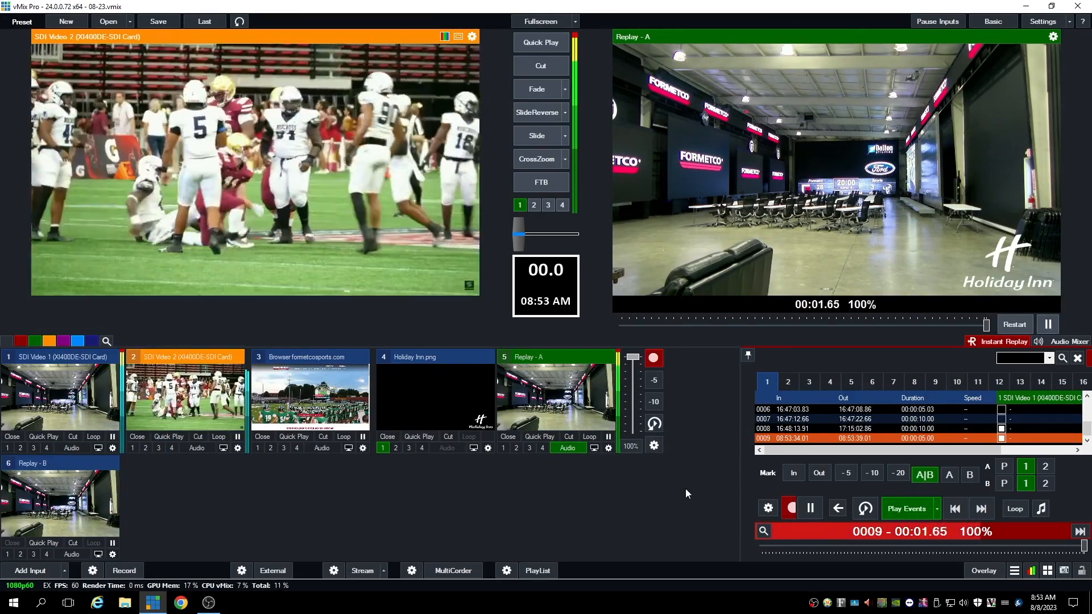
key("space")
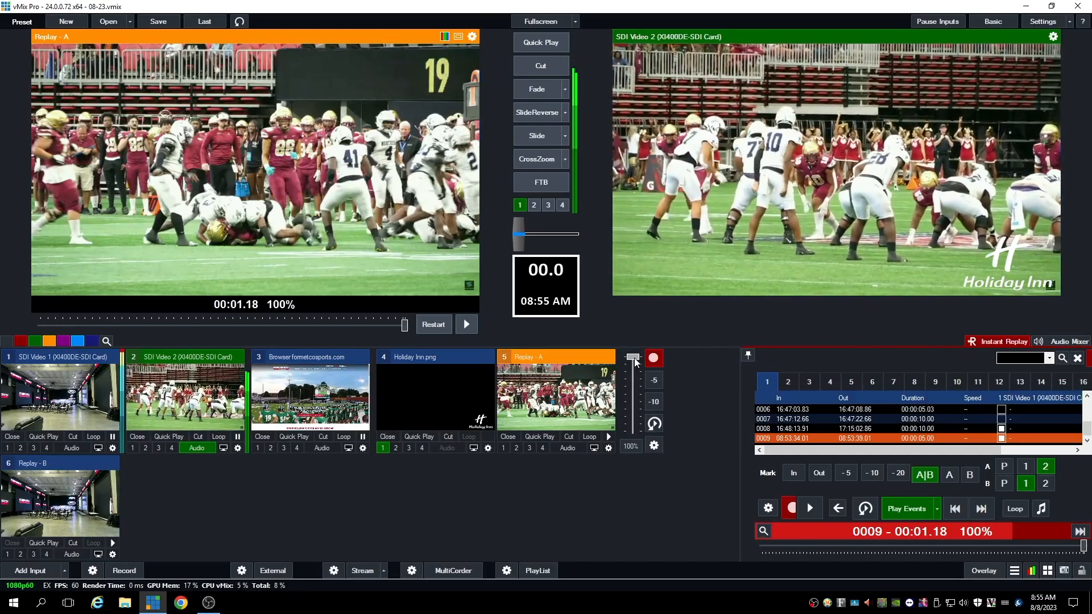
mouse_move(635, 361)
left_mouse_down()
mouse_move(634, 425)
mouse_move(633, 351)
left_mouse_up()
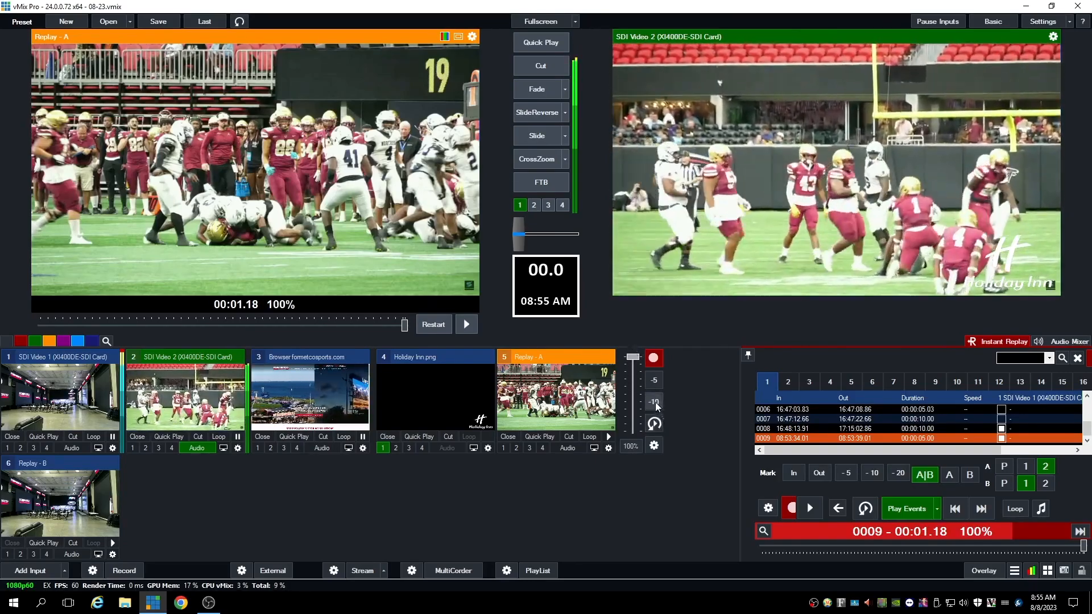
Step: Mark the last 10 seconds as a replay event and play it to the output, slowing it to 41% and returning to 100%
left_click(655, 401)
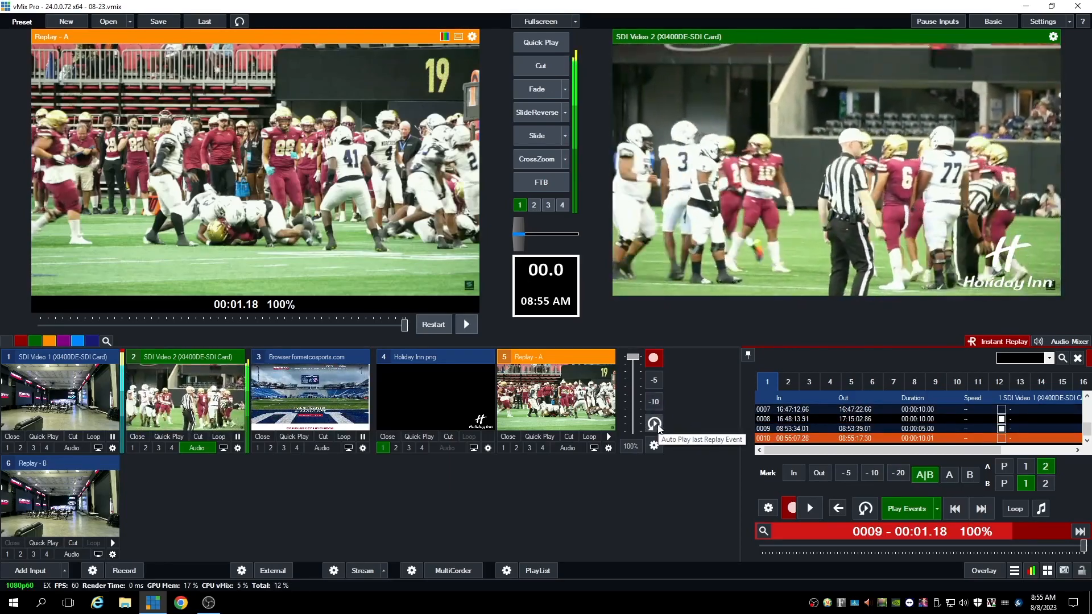
left_click(656, 425)
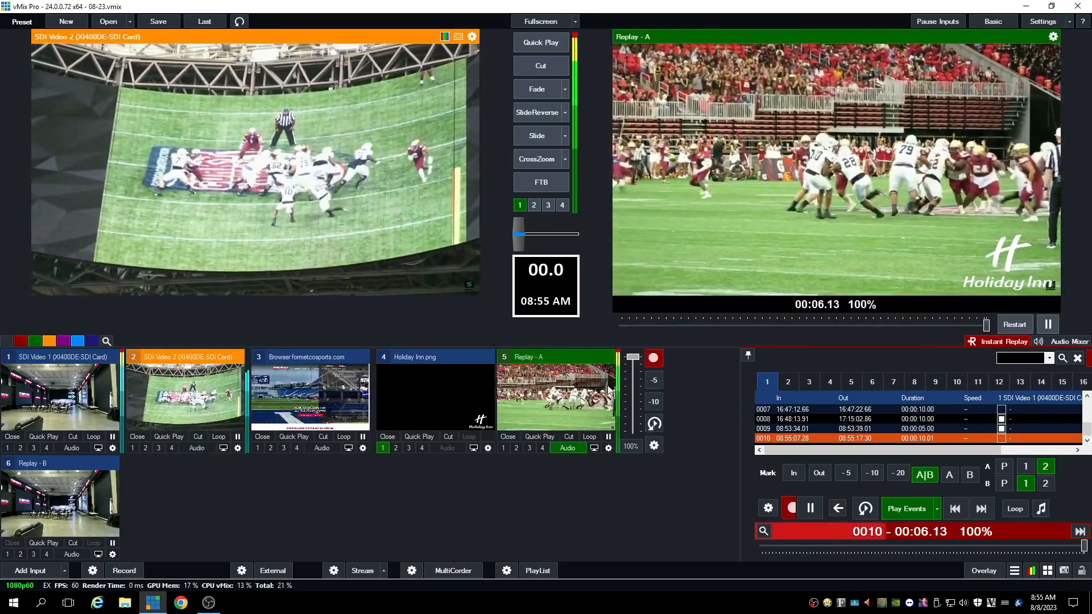
left_click_drag(636, 360, 639, 400)
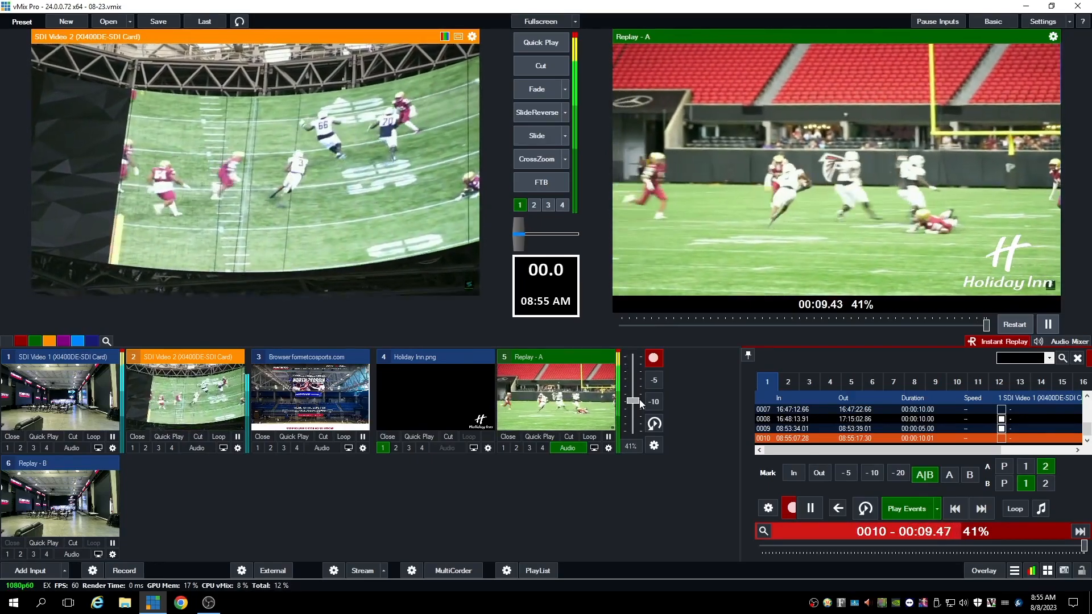
left_click_drag(639, 400, 651, 329)
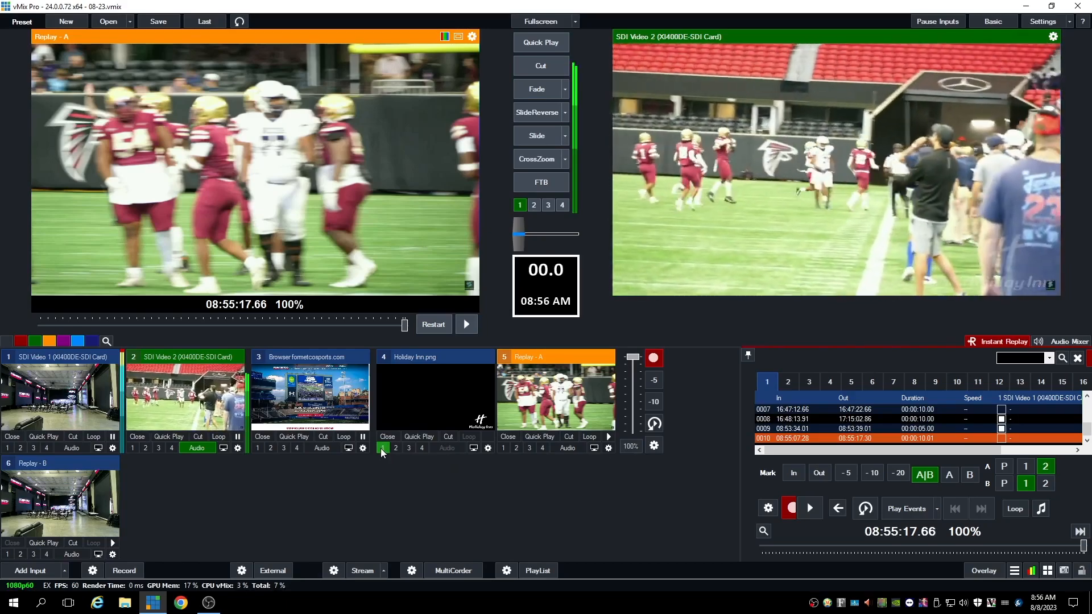
Step: Toggle the Holiday Inn.png image on overlay channel 1 repeatedly over the live output, leaving it off
left_click(383, 448)
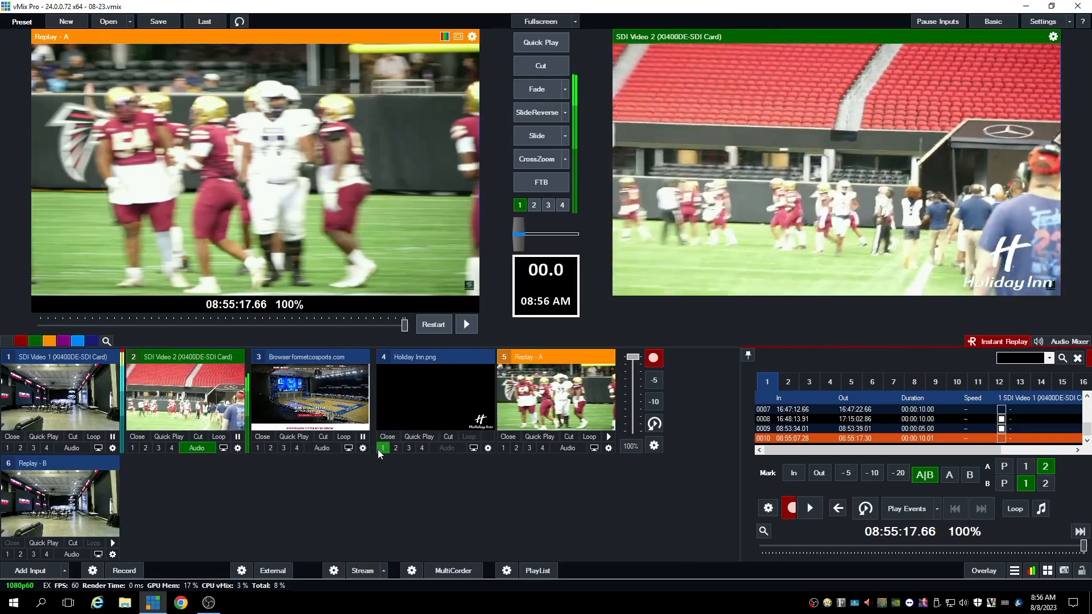
left_click(384, 451)
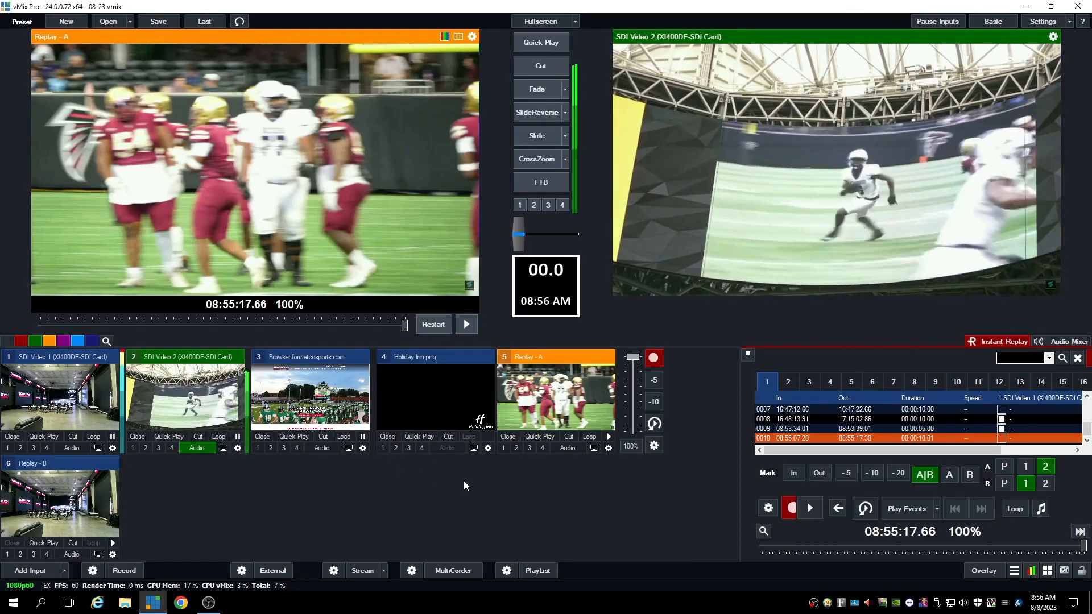
key("F1")
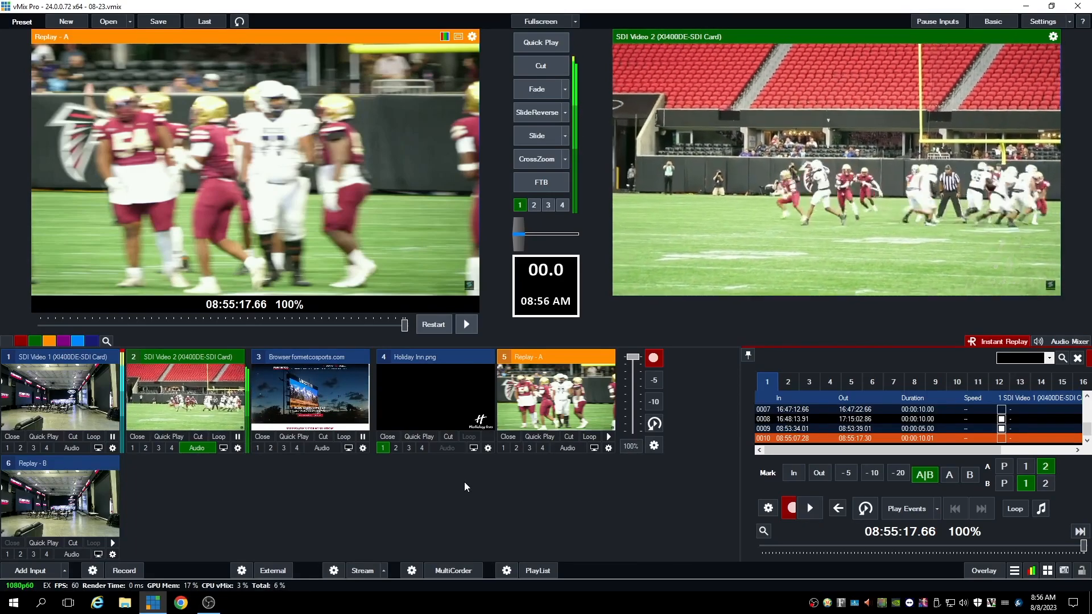
key("F1")
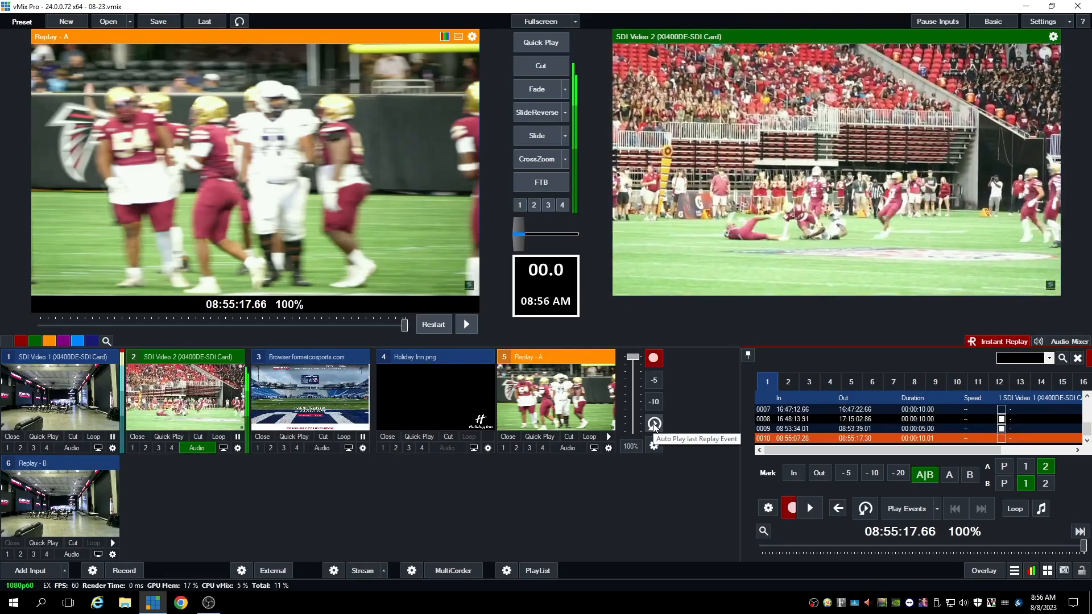
Step: Stop recording the replay cameras
left_click(654, 424)
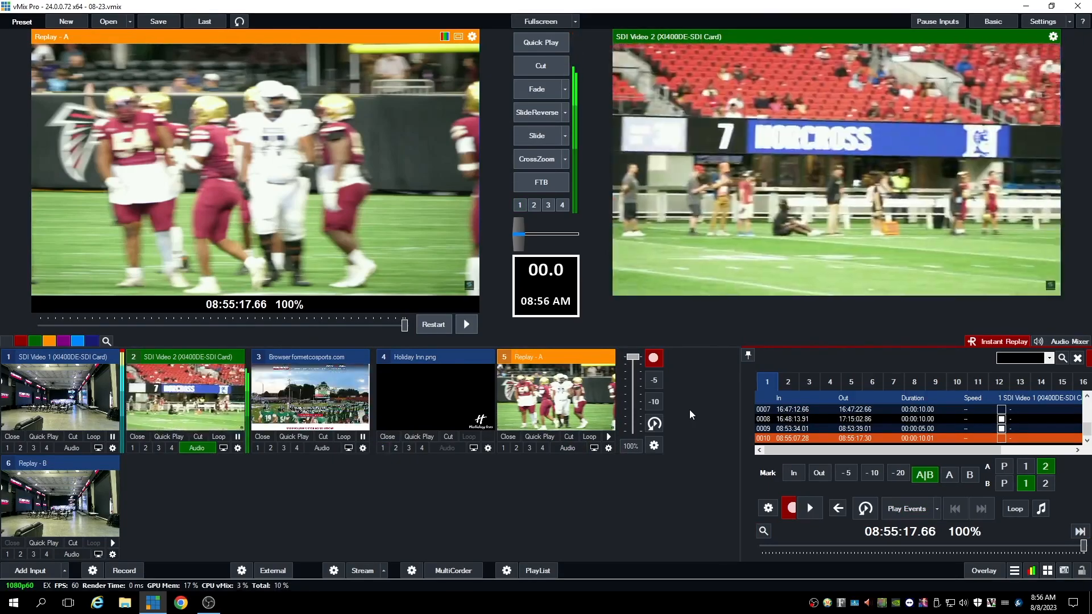
left_click(654, 359)
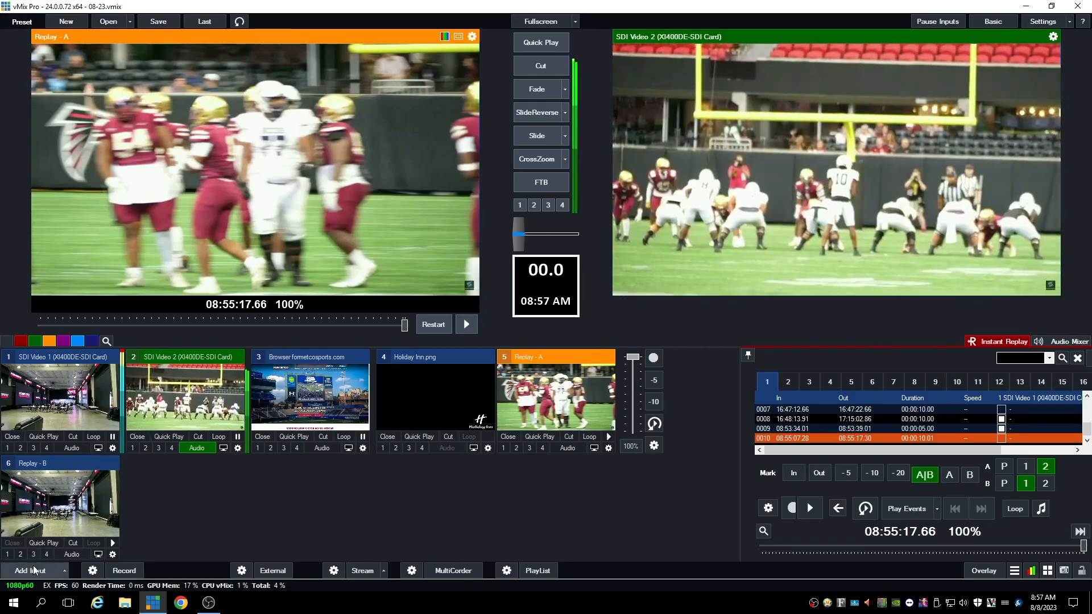
Step: Examine the settings for adding Video, DVD, NDI / Desktop Capture, Stream / SRT and Instant Replay inputs
left_click(37, 570)
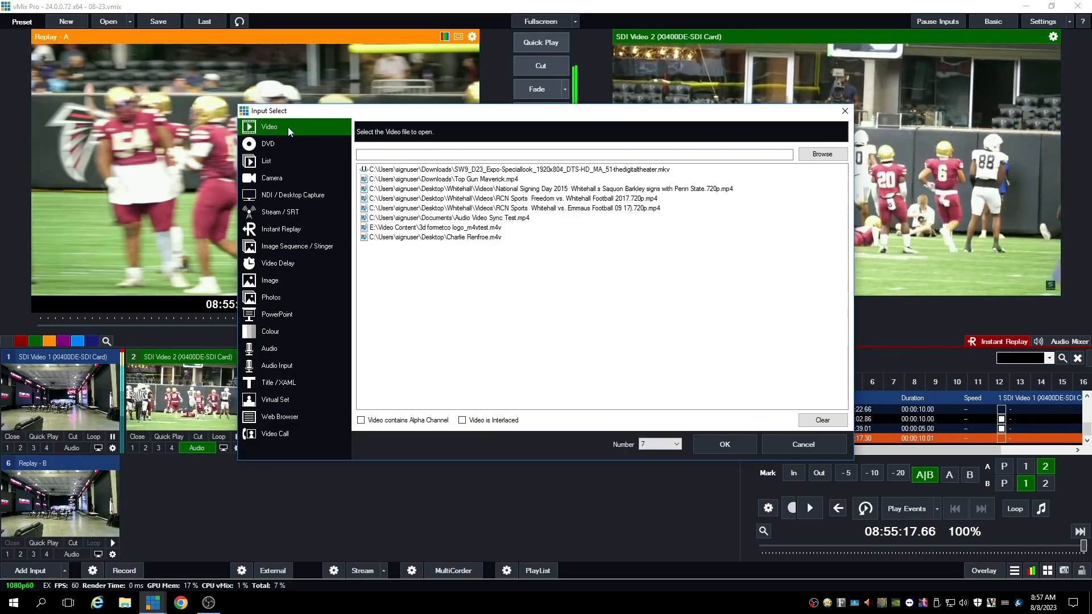
left_click(274, 147)
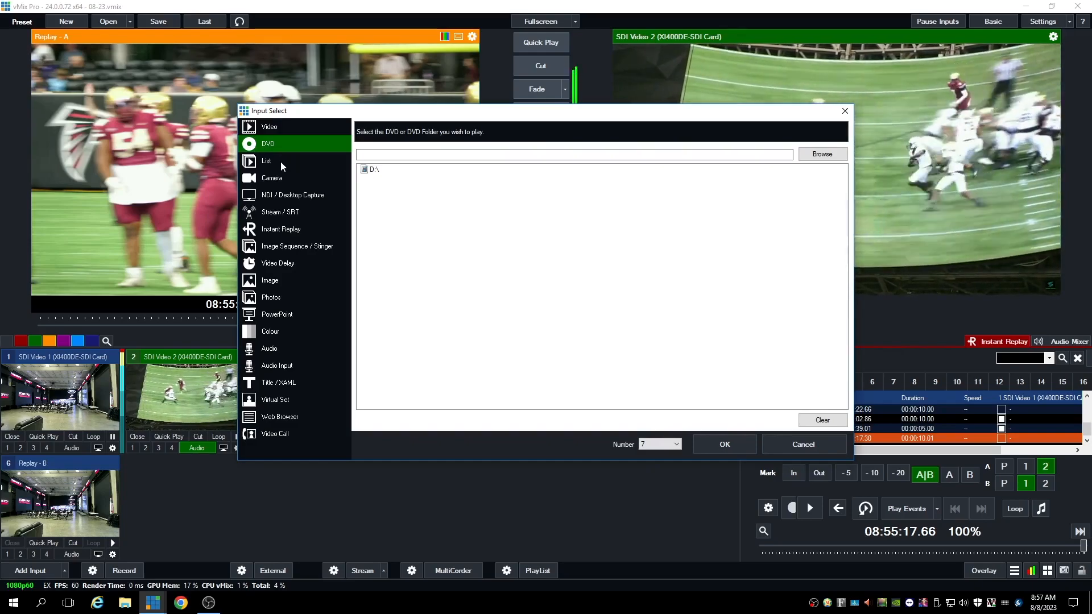
left_click(286, 194)
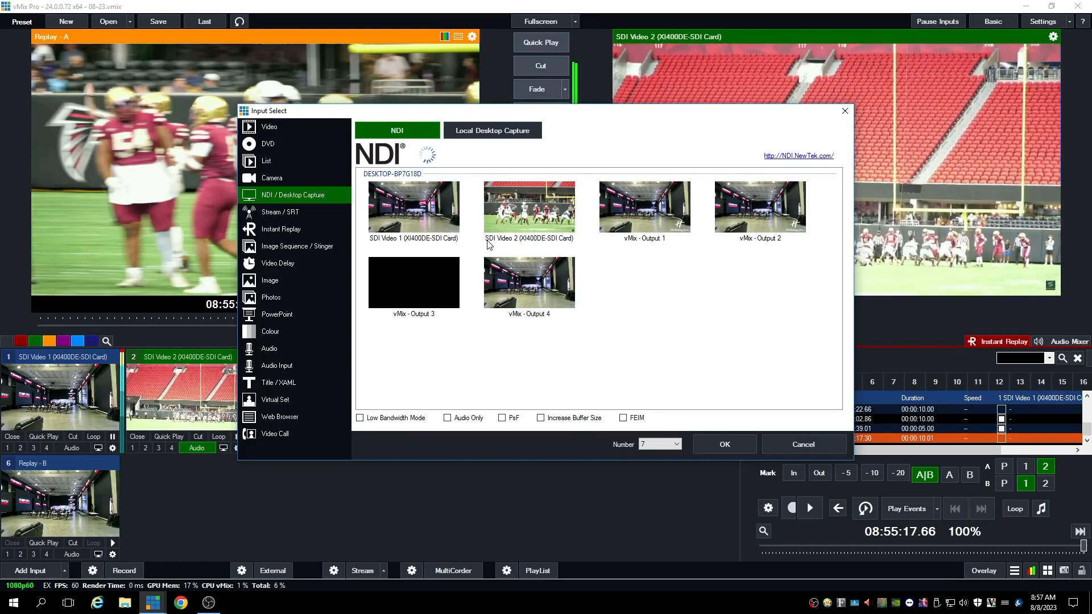
left_click(309, 215)
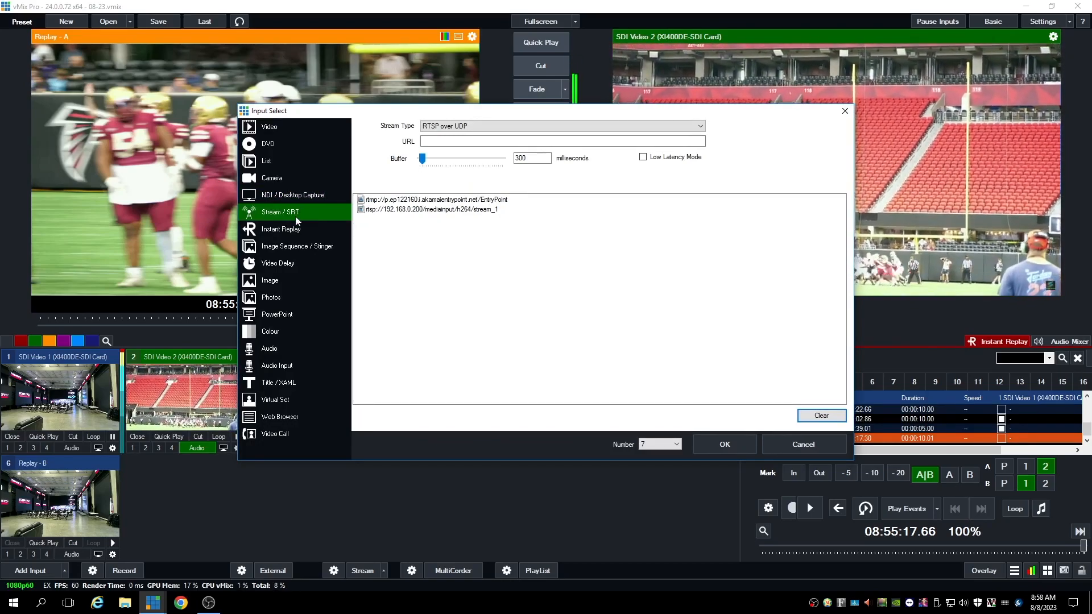
left_click(279, 231)
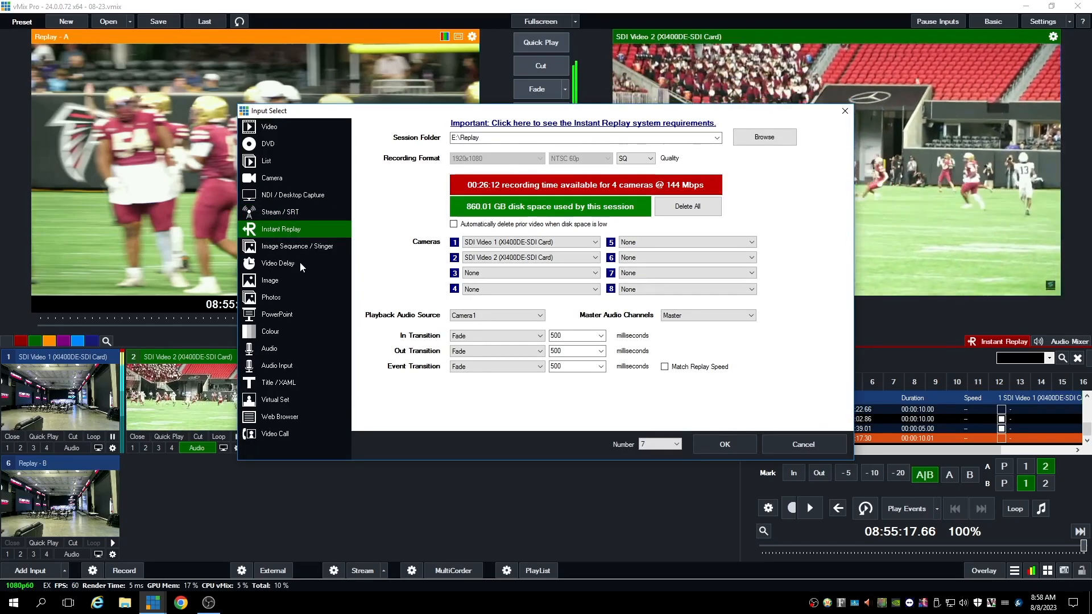
Step: Examine the Image, PowerPoint, Colour, Audio Input, Audio and Web Browser input settings, including Colour Bars, and cancel without adding an input
left_click(271, 280)
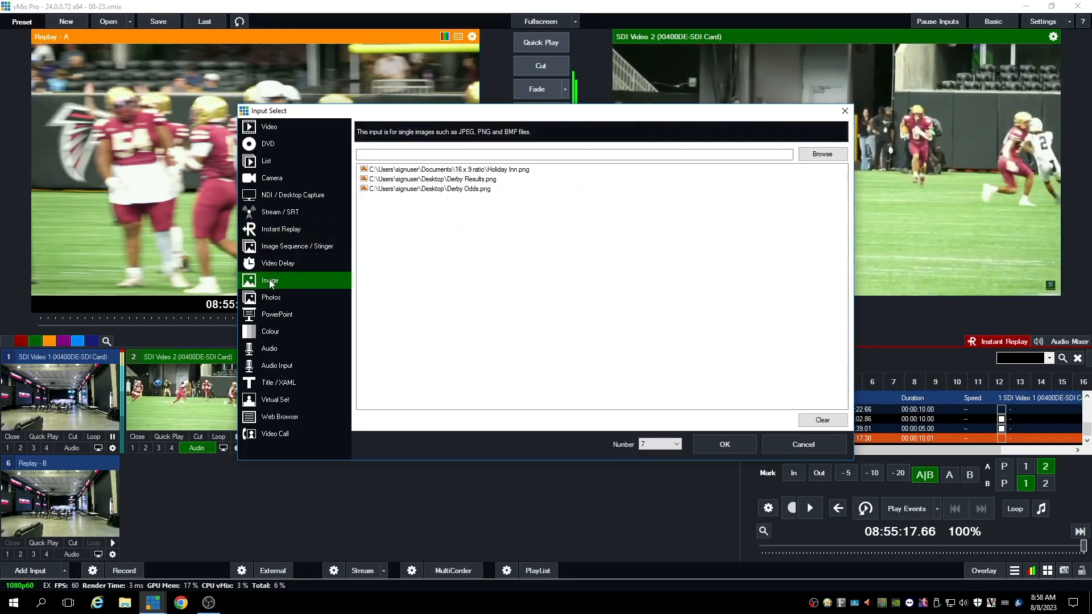
left_click(275, 316)
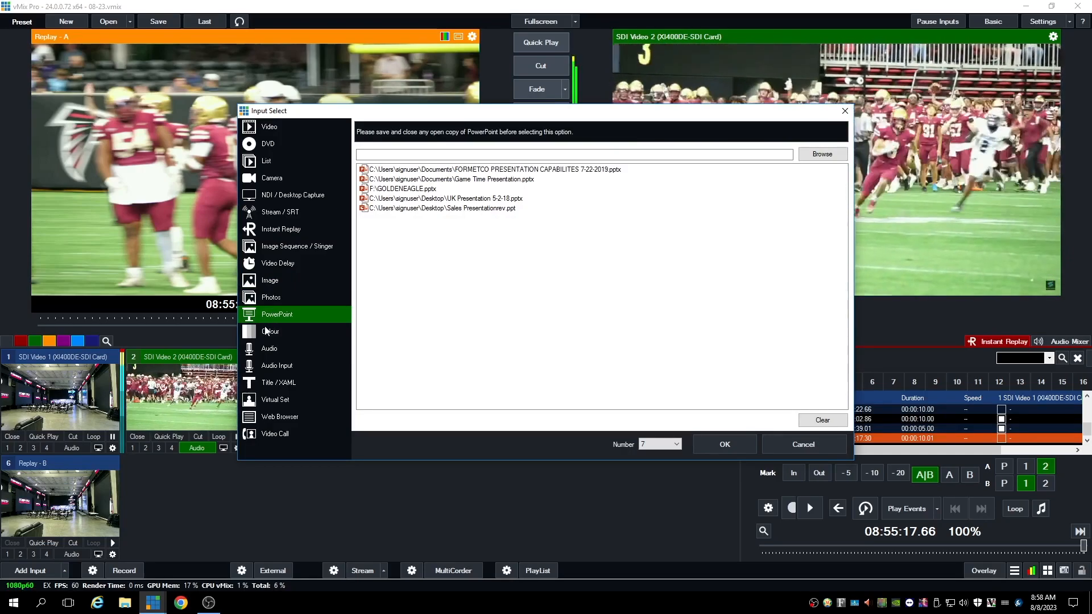
left_click(274, 332)
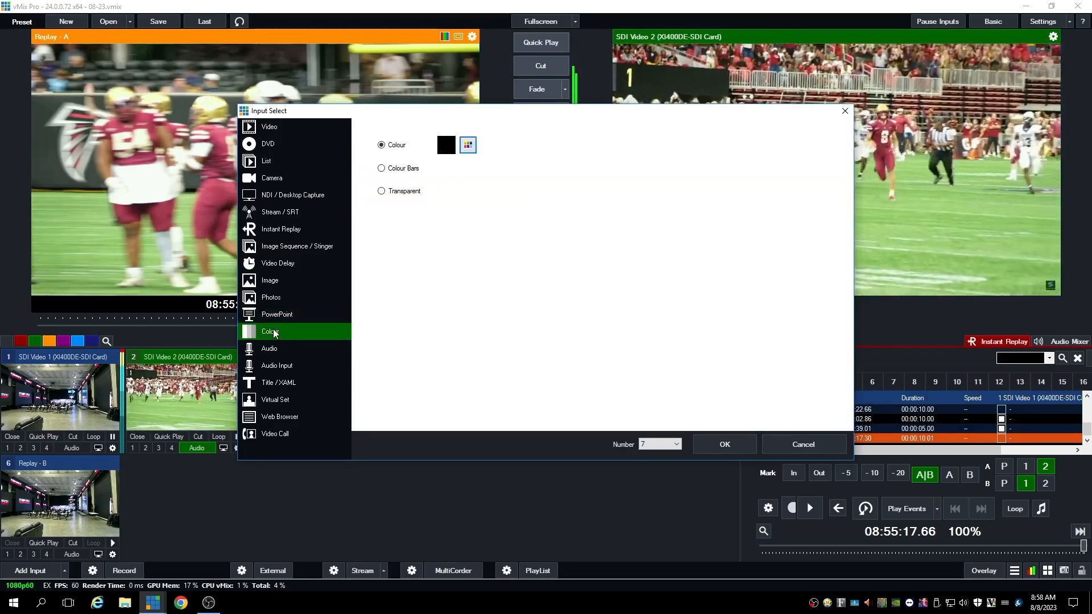
left_click(393, 170)
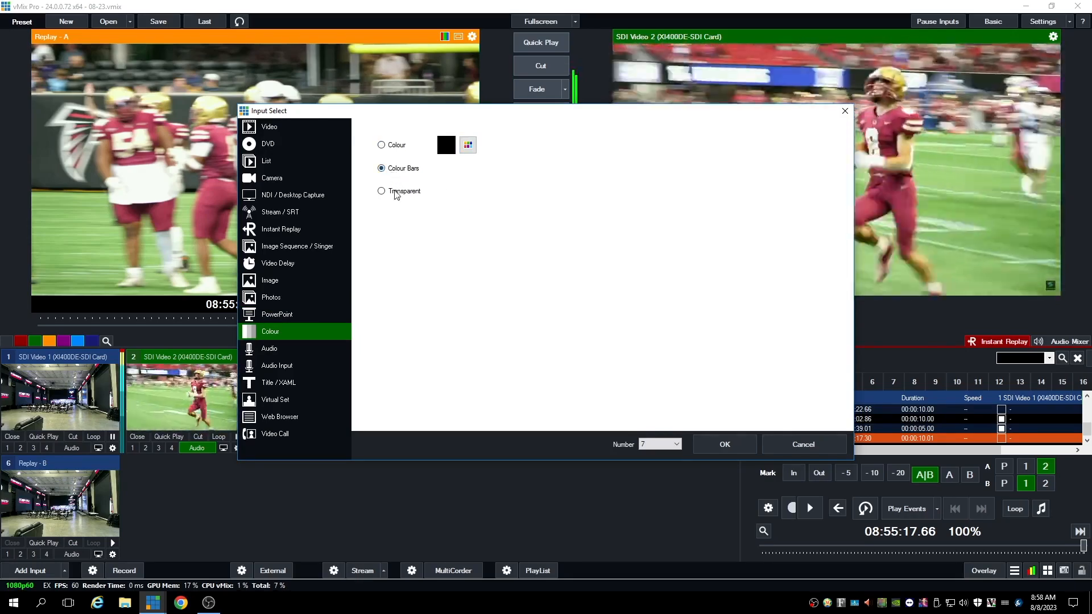
left_click(276, 366)
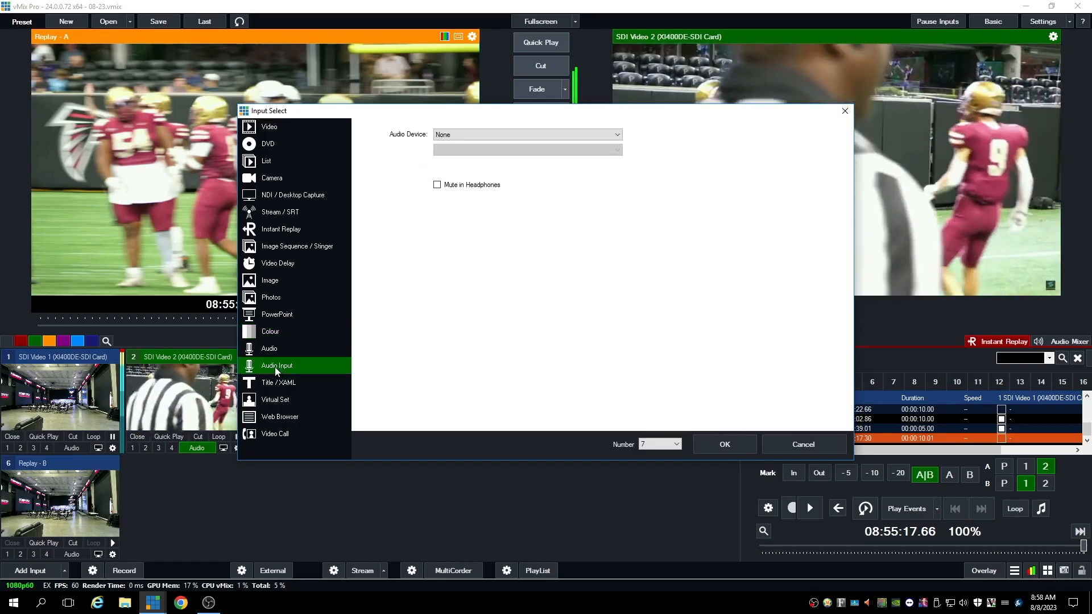
left_click(270, 349)
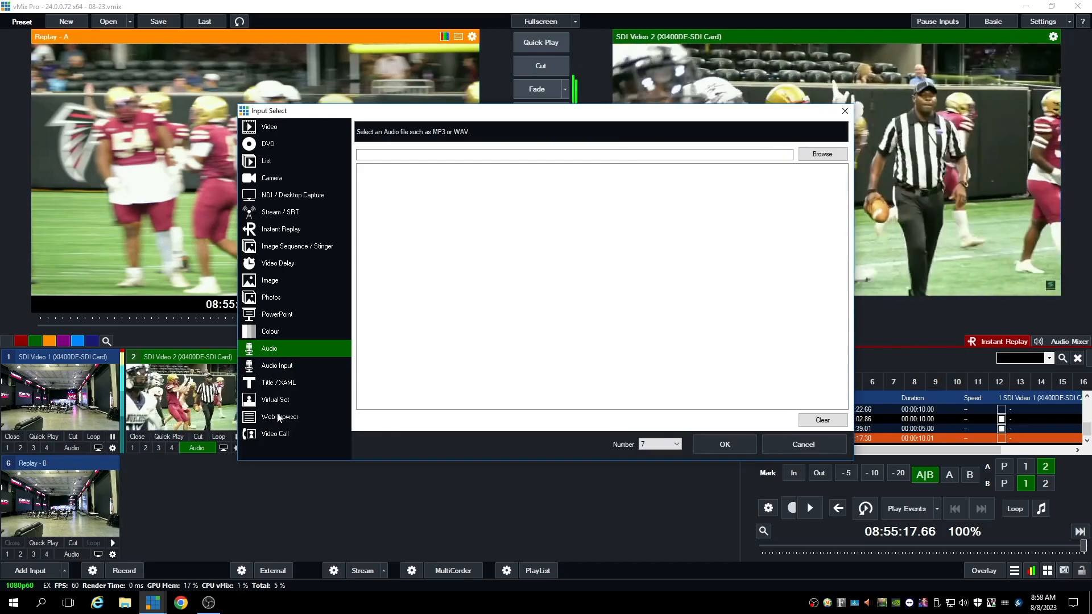
left_click(279, 419)
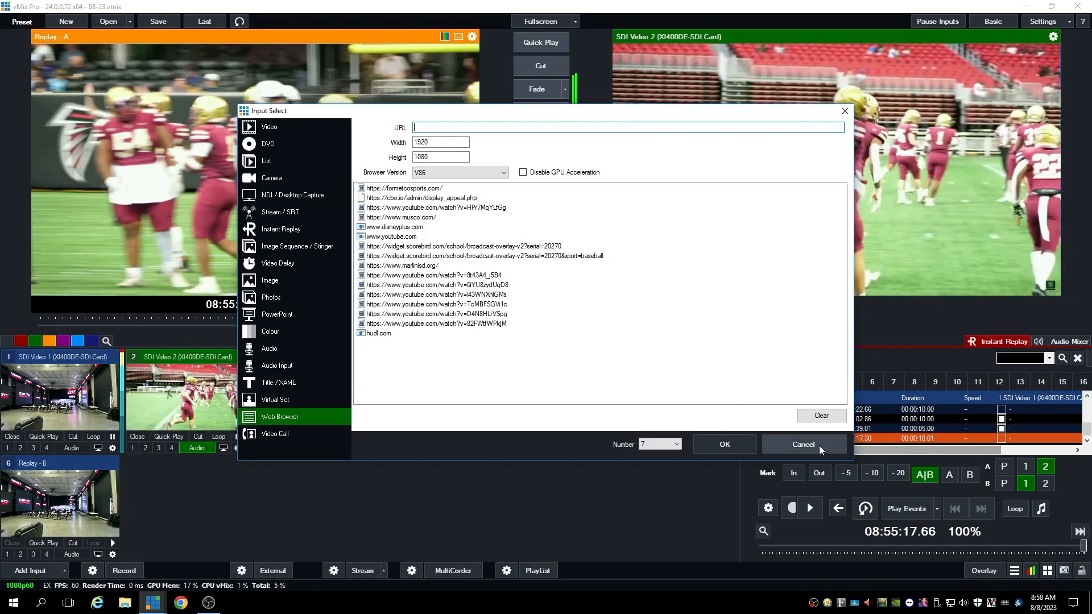
left_click(819, 445)
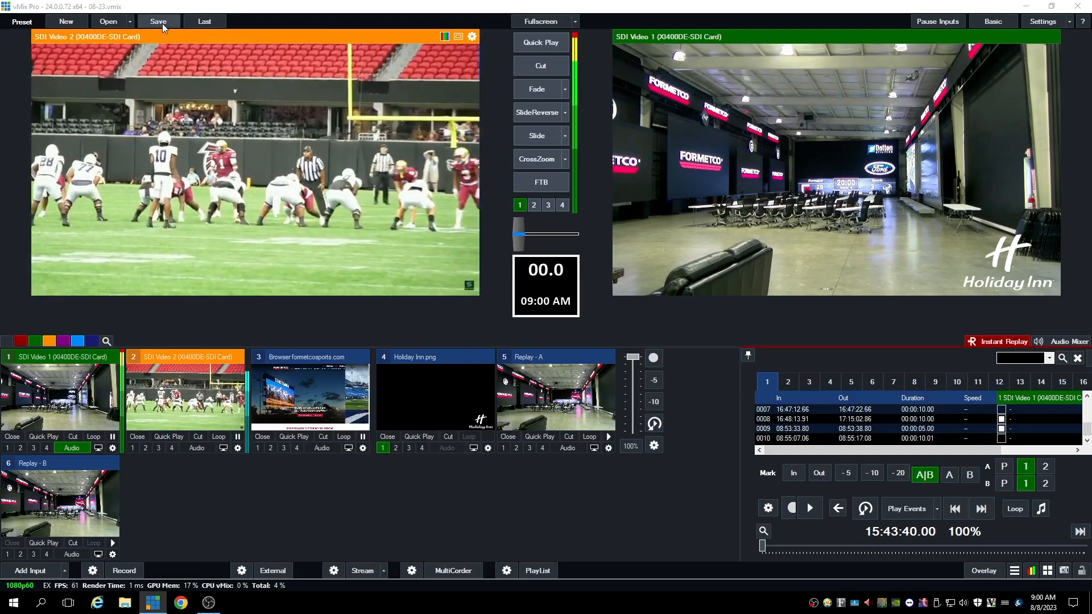
Step: Save the current preset in the vMix Presets folder under the file name Test 8-23
left_click(159, 22)
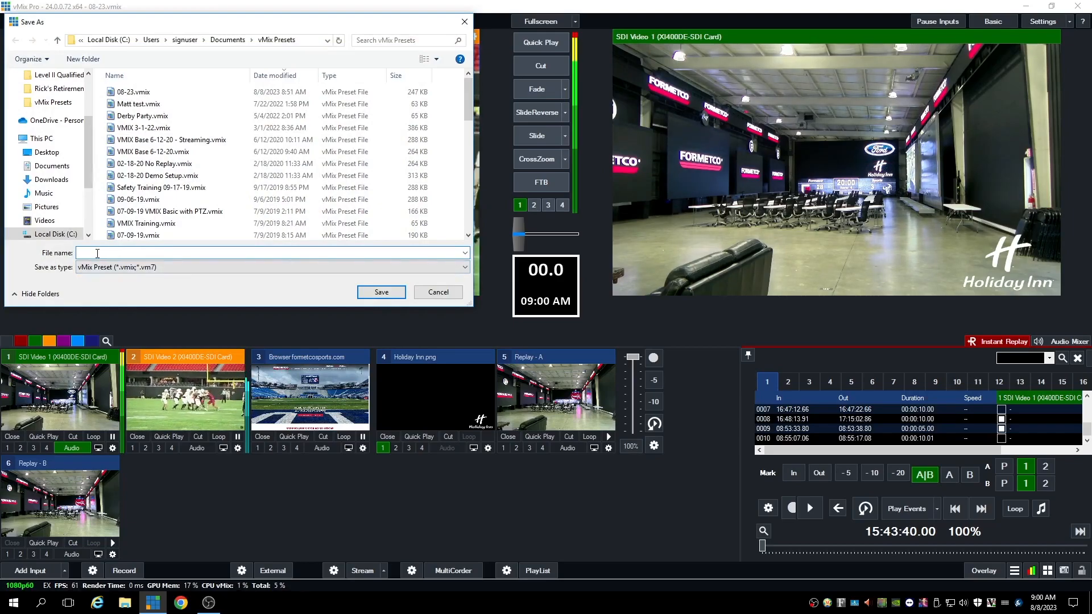
type("Tes")
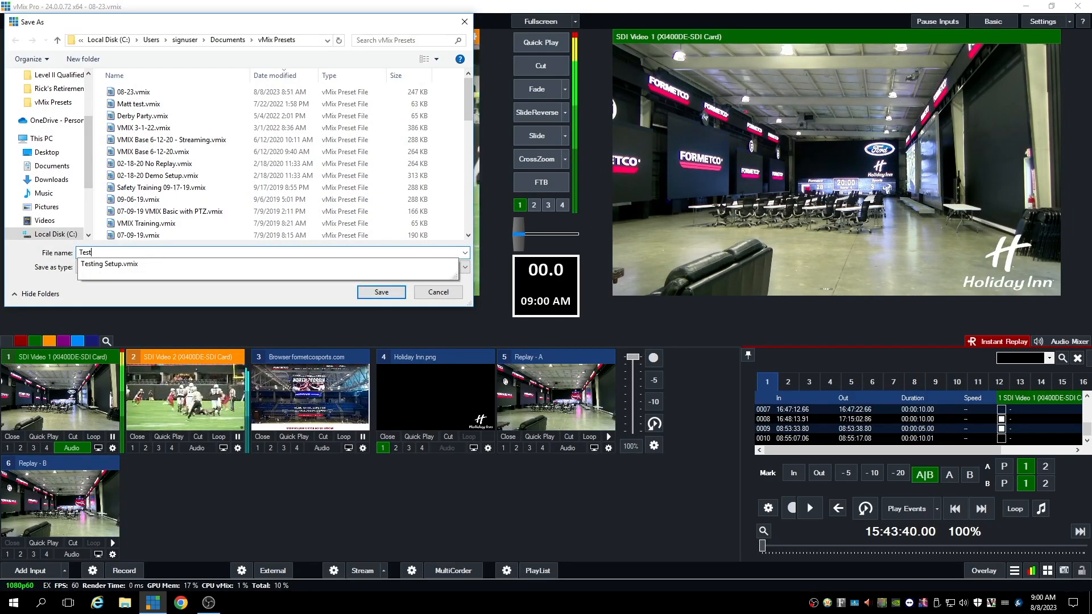
type("t ")
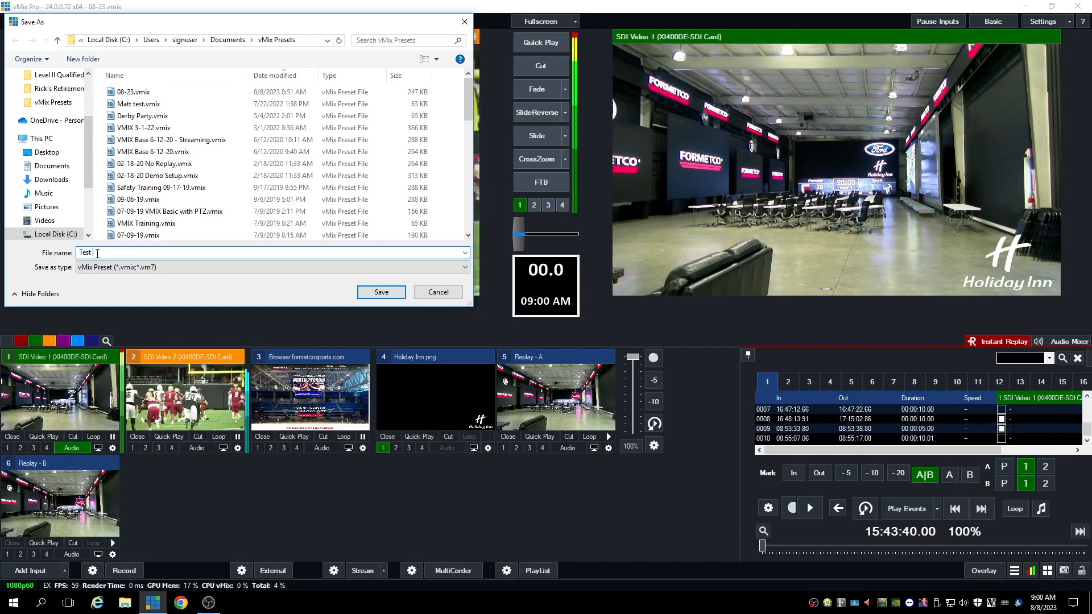
type("8-23")
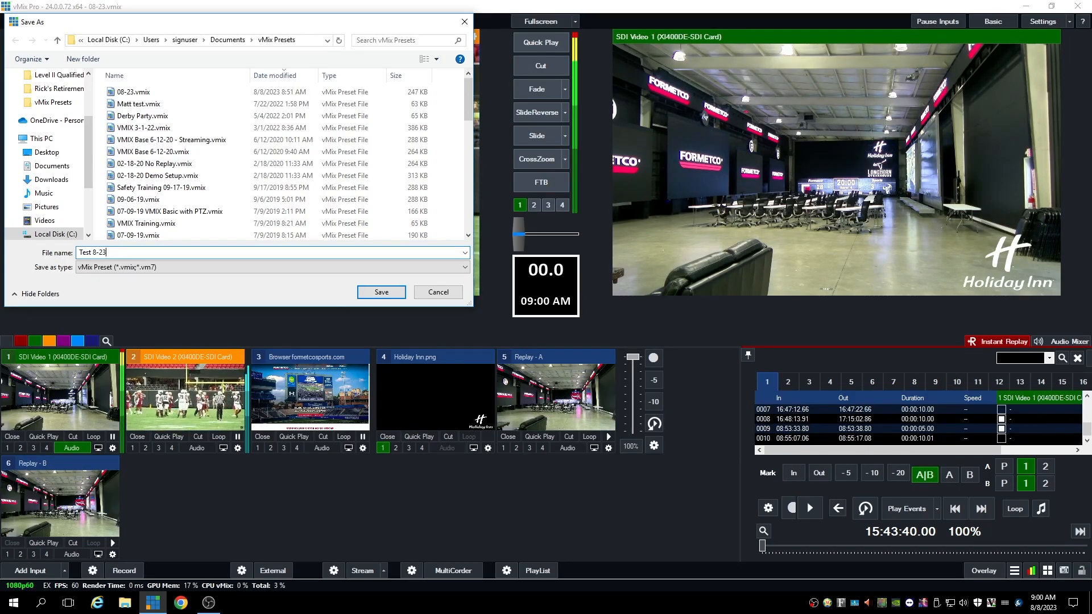
left_click(381, 292)
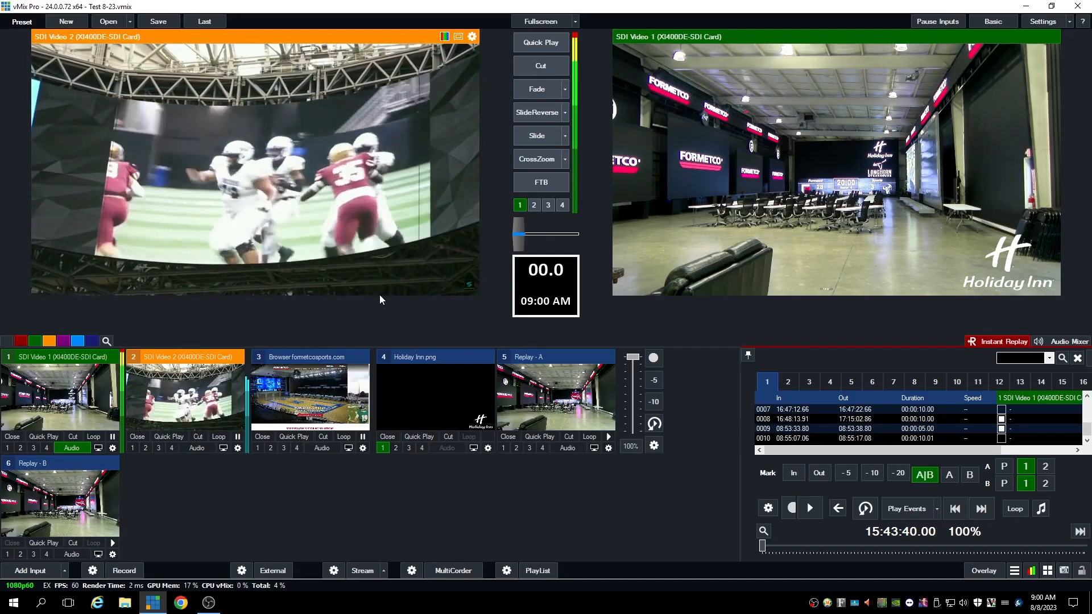
Step: Close vMix and launch it again with a blank session
left_click(1079, 7)
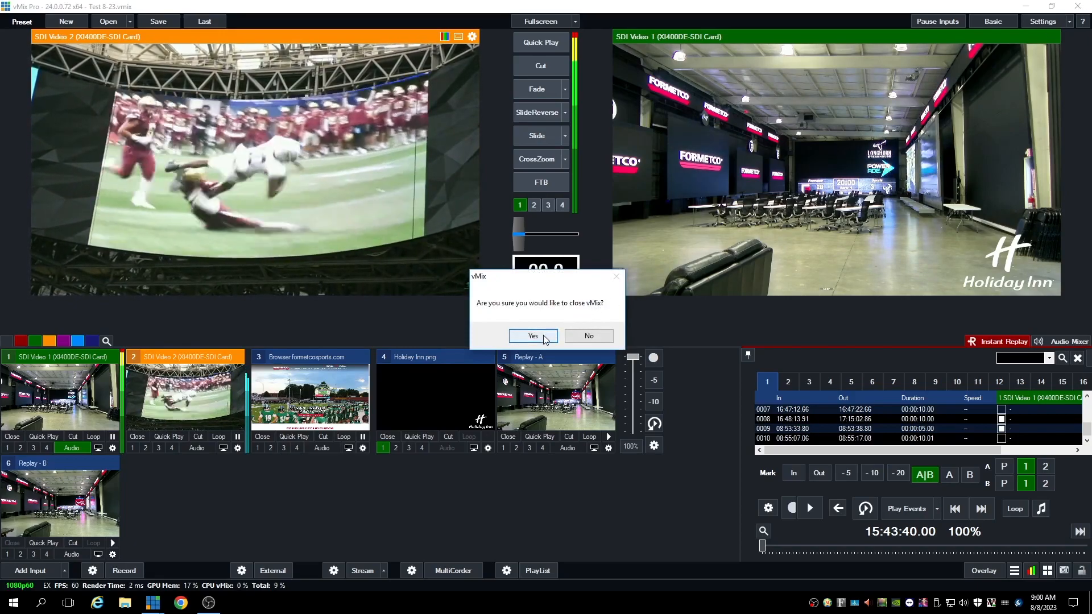
left_click(533, 336)
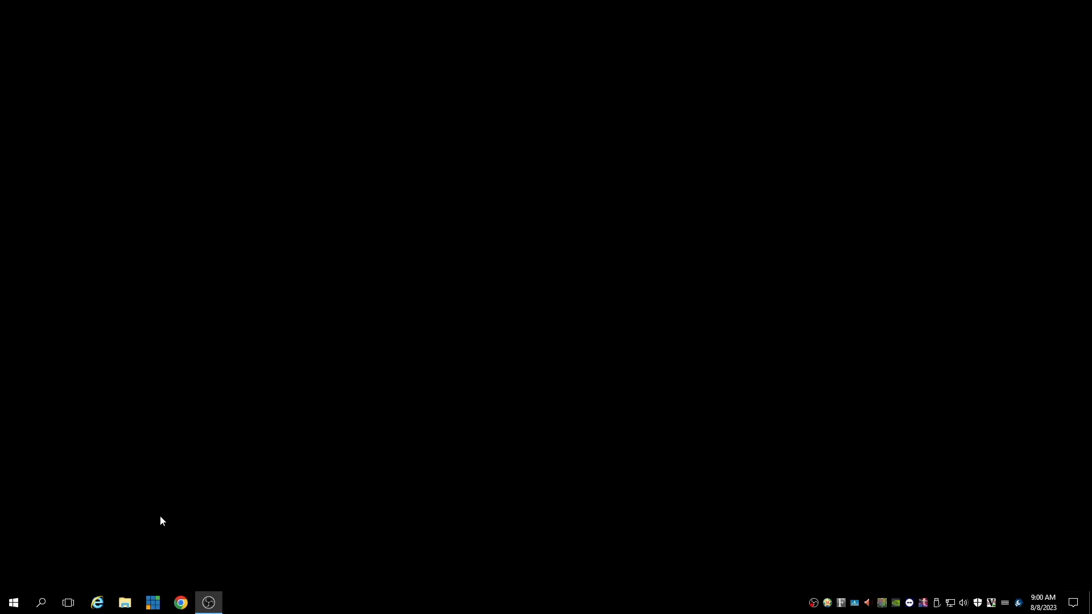
left_click(153, 604)
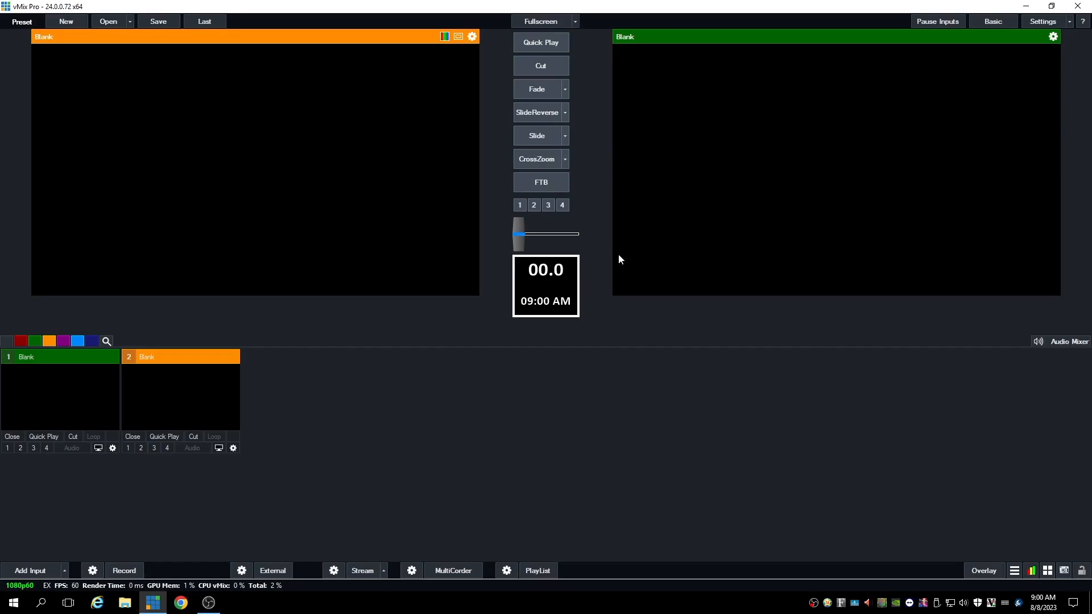
Step: Open the Test 8-23.vmix preset with all of its listed inputs included
left_click(109, 22)
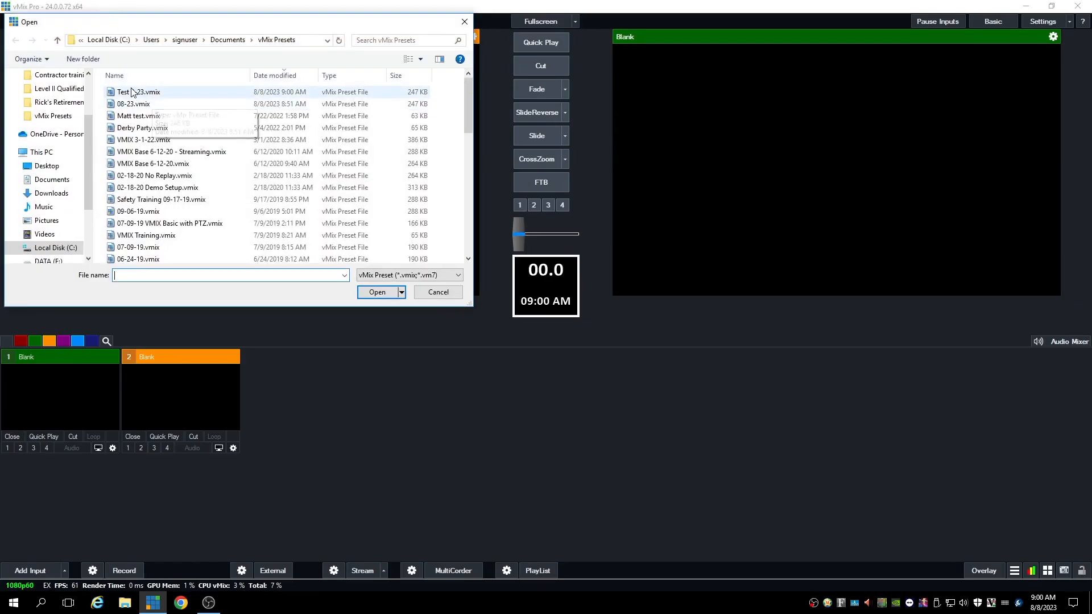
left_click(137, 93)
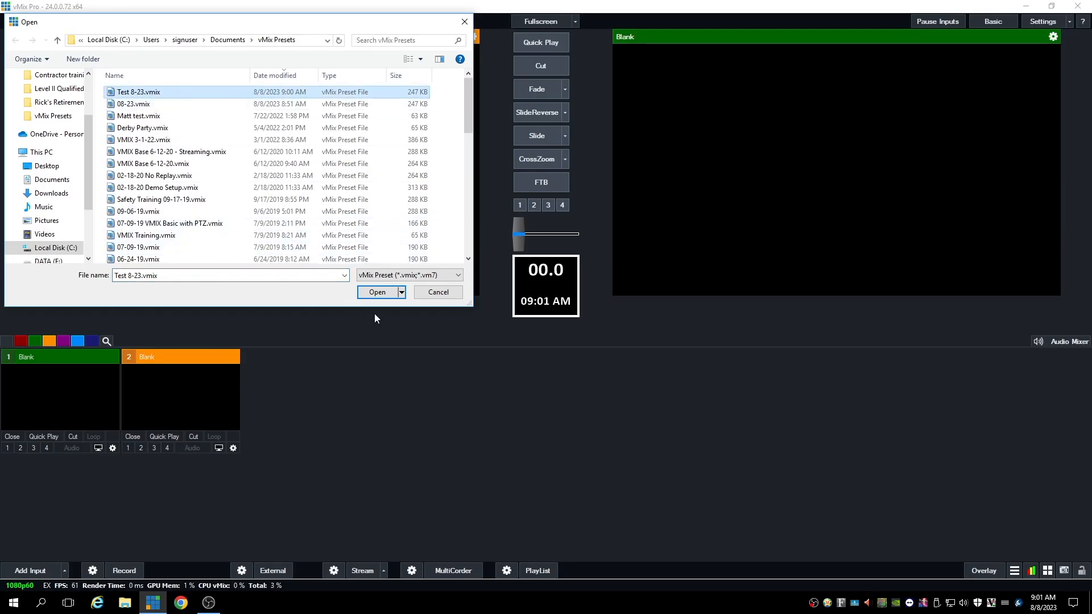
left_click(378, 293)
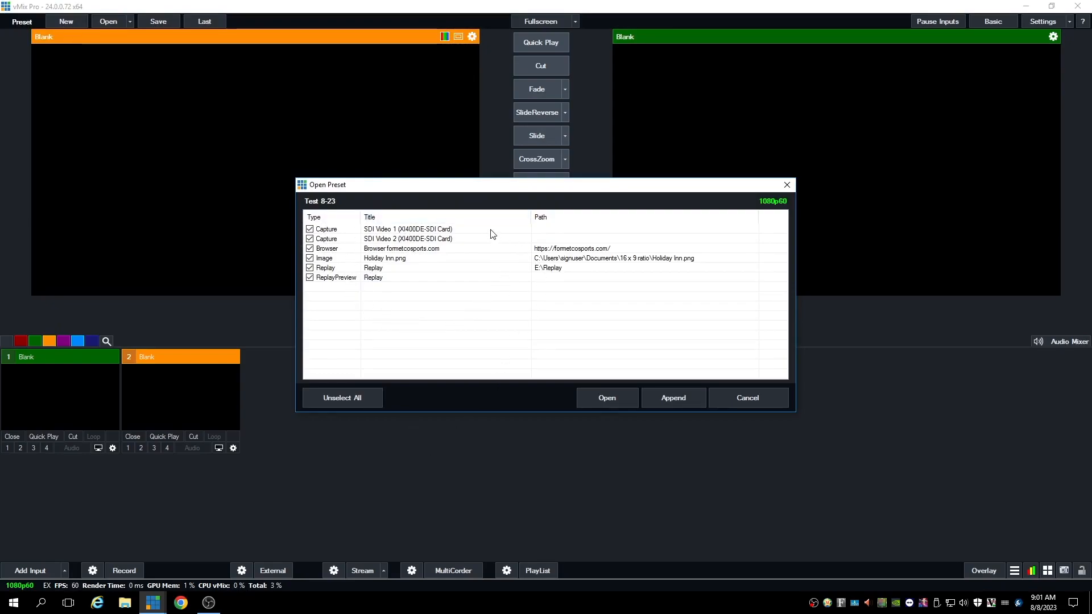
left_click(608, 400)
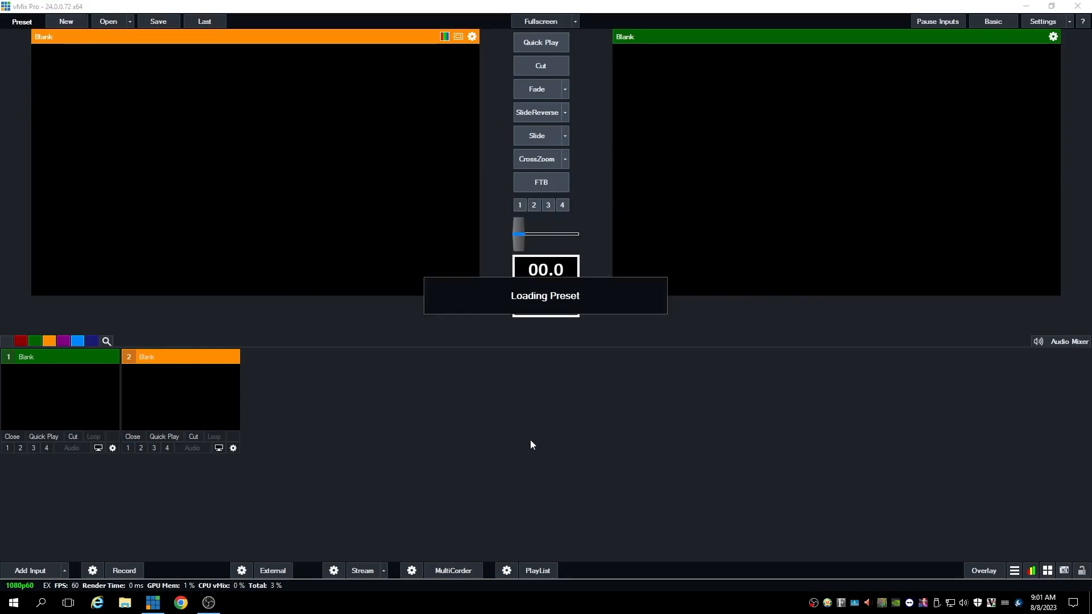